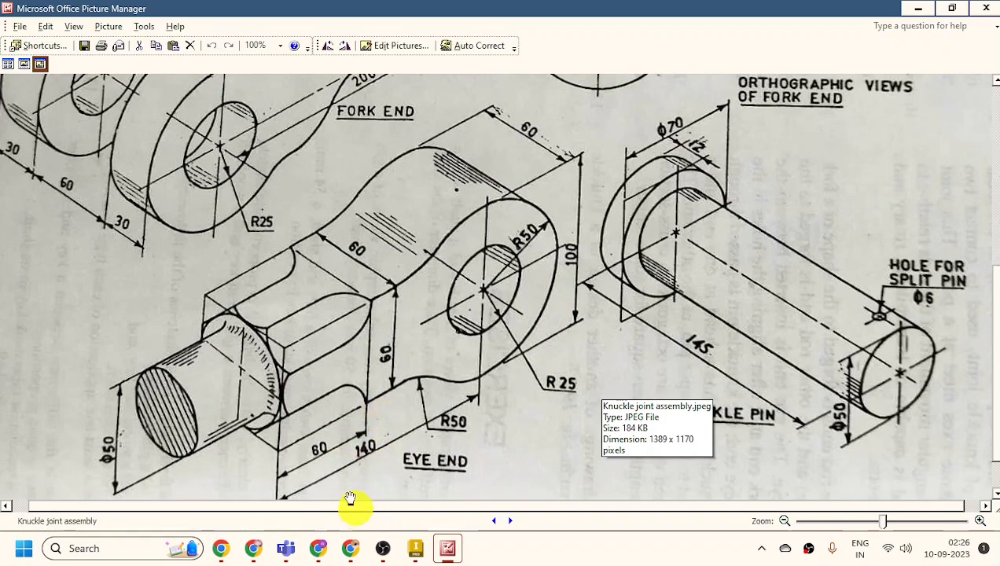
Switch to the Part5 document in Autodesk Inventor and start a 2D sketch on the XY plane.
{"action": "left_click", "coordinate": [417, 548]}
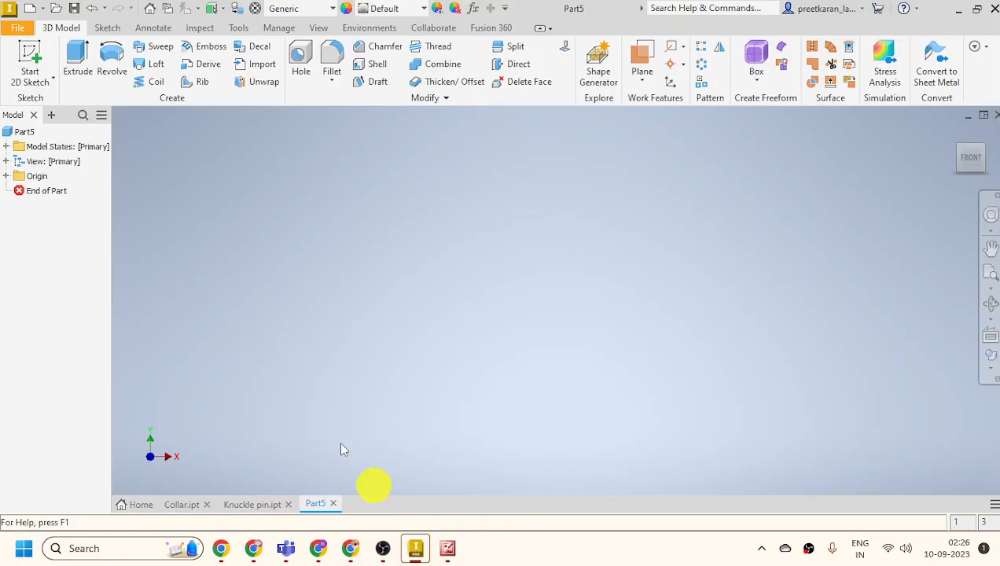
{"action": "left_click", "coordinate": [78, 56]}
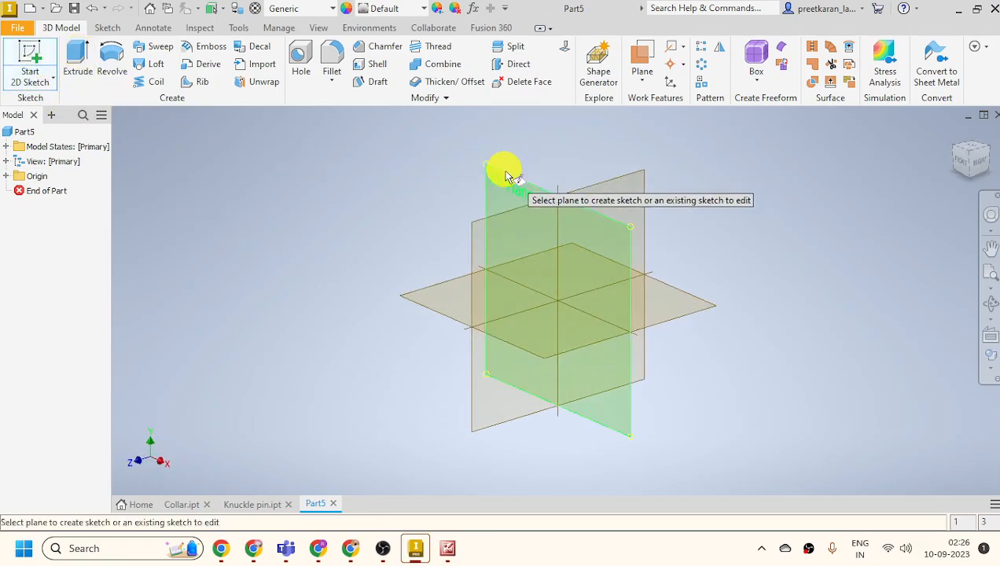
{"action": "left_click", "coordinate": [507, 173]}
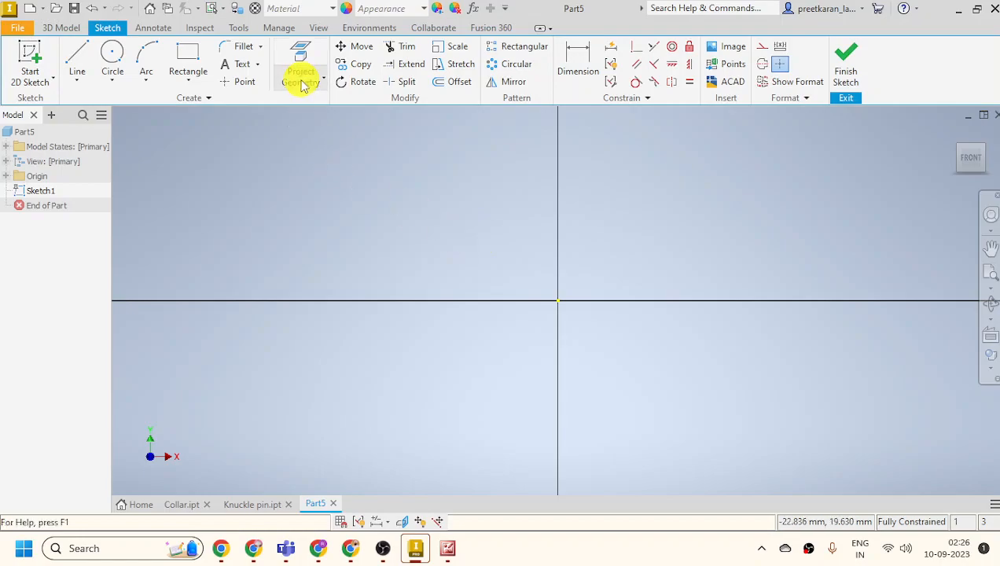
Project the origin's X and Y axes into the sketch.
{"action": "left_click", "coordinate": [303, 61]}
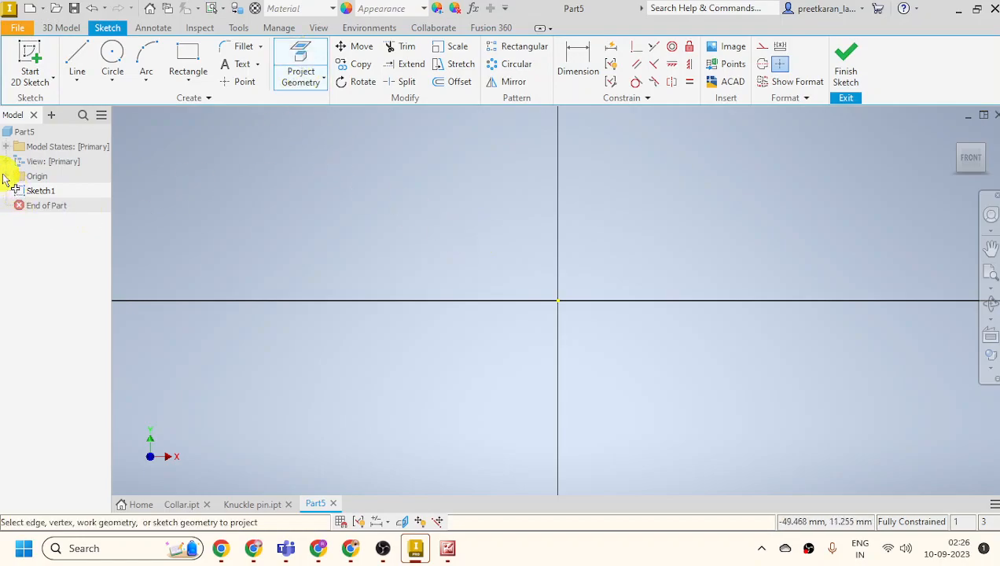
{"action": "left_click", "coordinate": [6, 176]}
{"action": "left_click", "coordinate": [50, 235]}
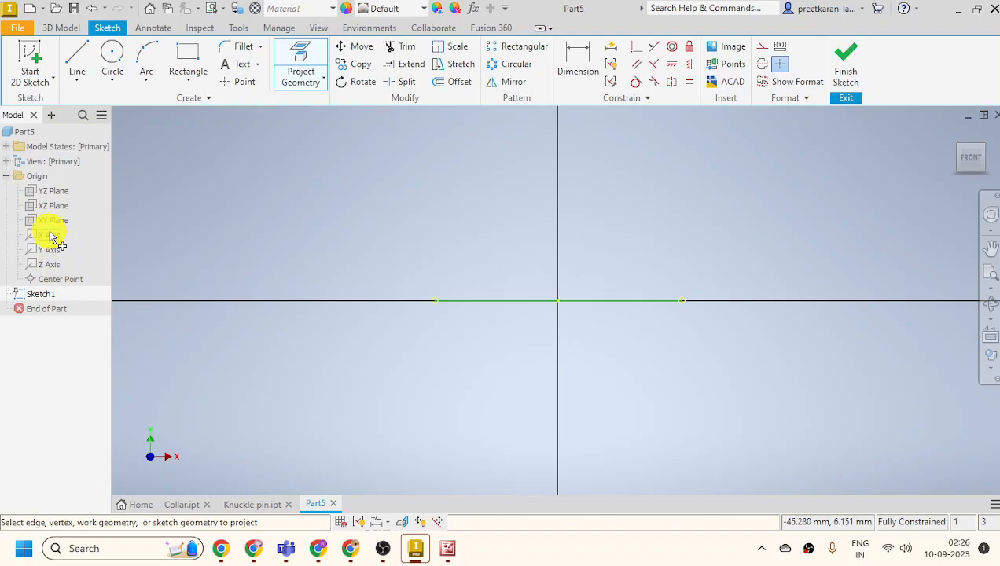
{"action": "left_click", "coordinate": [52, 249]}
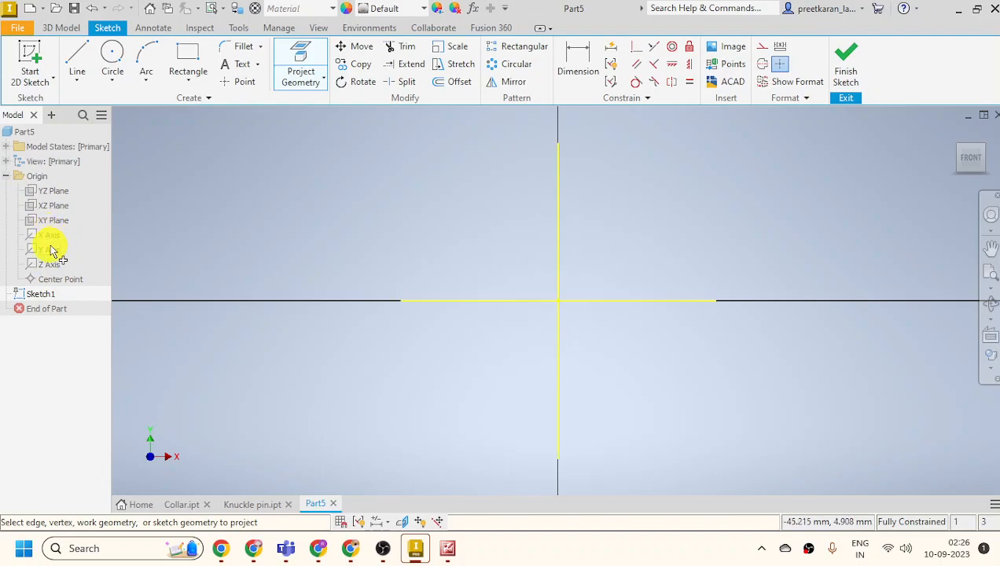
Sketch two concentric circles centred on the origin, about 15 mm and 9 mm in diameter.
{"action": "left_click", "coordinate": [118, 59]}
{"action": "left_click", "coordinate": [557, 301]}
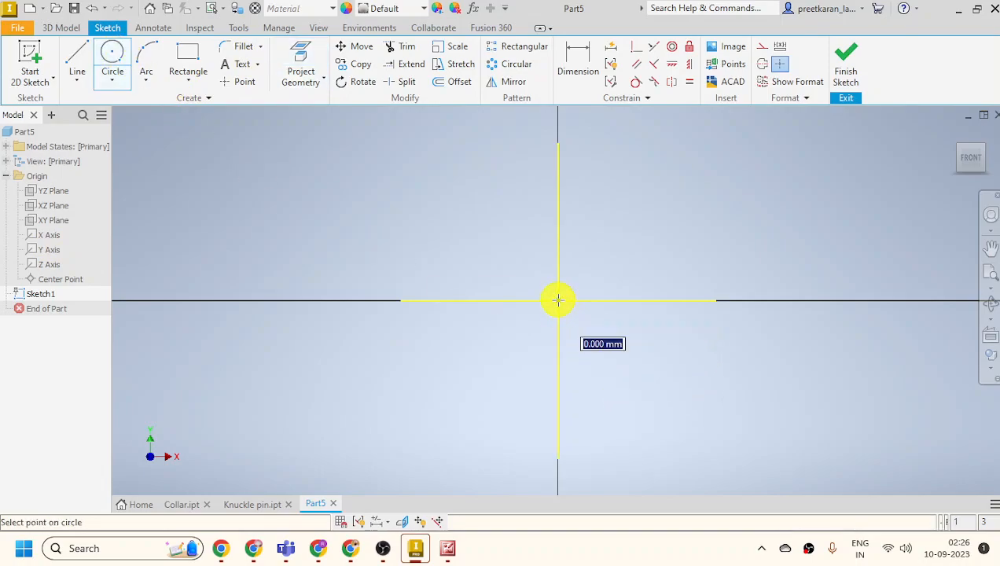
{"action": "left_click", "coordinate": [511, 372]}
{"action": "left_click", "coordinate": [558, 301]}
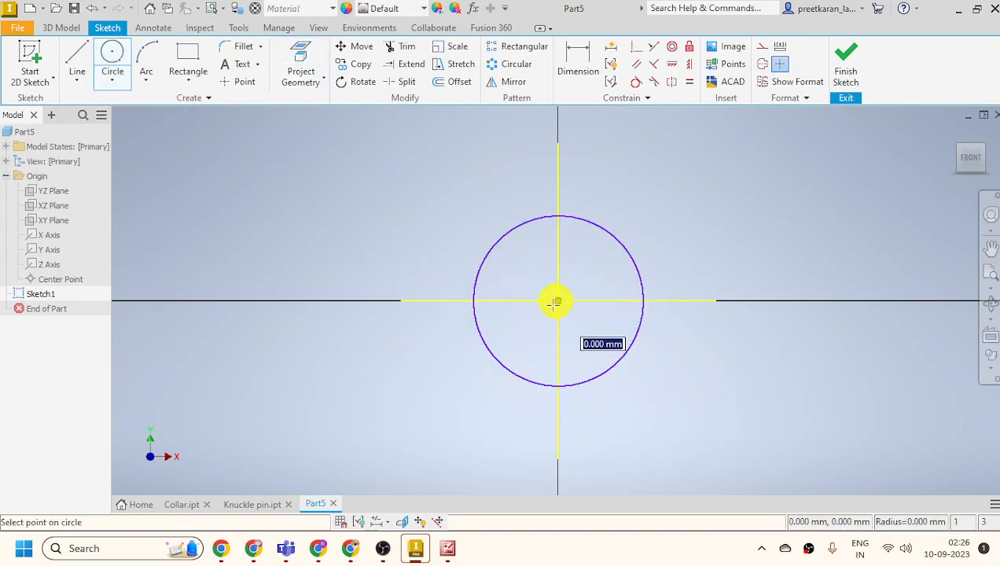
{"action": "left_click", "coordinate": [523, 340]}
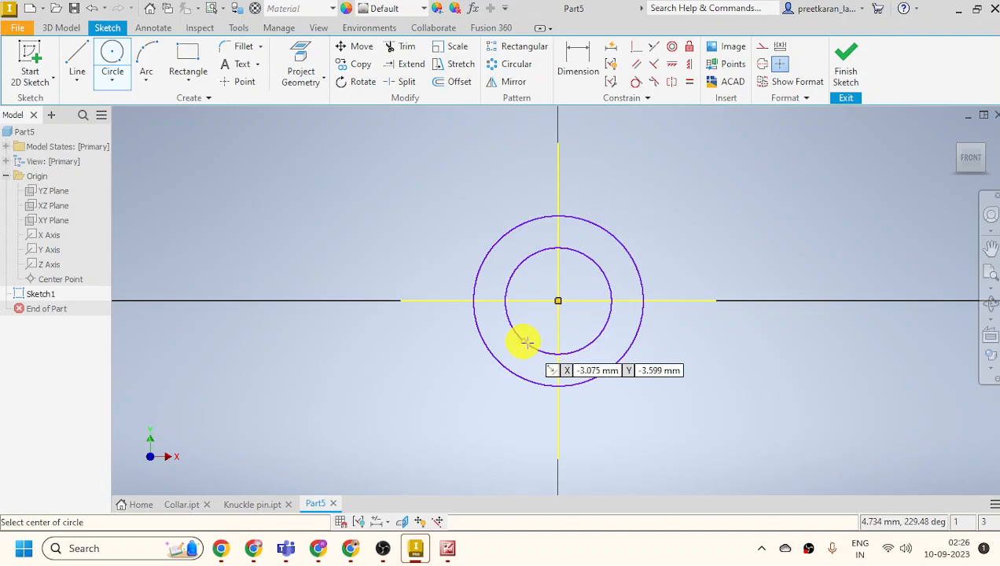
Dimension the outer circle's diameter as 50 mm and the inner circle's diameter as 25 mm.
{"action": "left_click", "coordinate": [582, 62]}
{"action": "left_click", "coordinate": [492, 248]}
{"action": "left_click", "coordinate": [425, 217]}
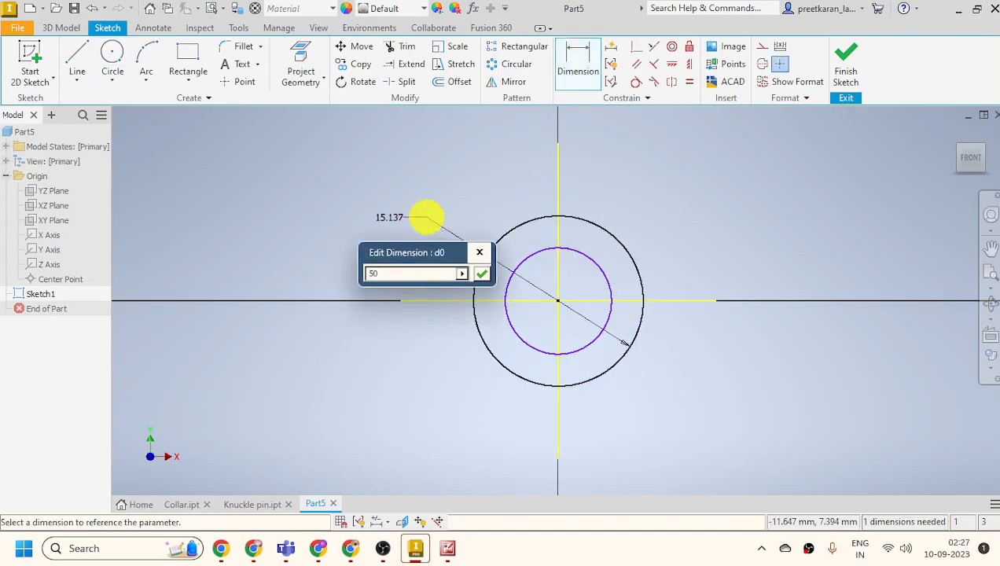
{"action": "type", "text": "50"}
{"action": "key", "text": "Return"}
{"action": "left_click", "coordinate": [399, 243]}
{"action": "left_click", "coordinate": [446, 261]}
{"action": "type", "text": "25"}
{"action": "key", "text": "Return"}
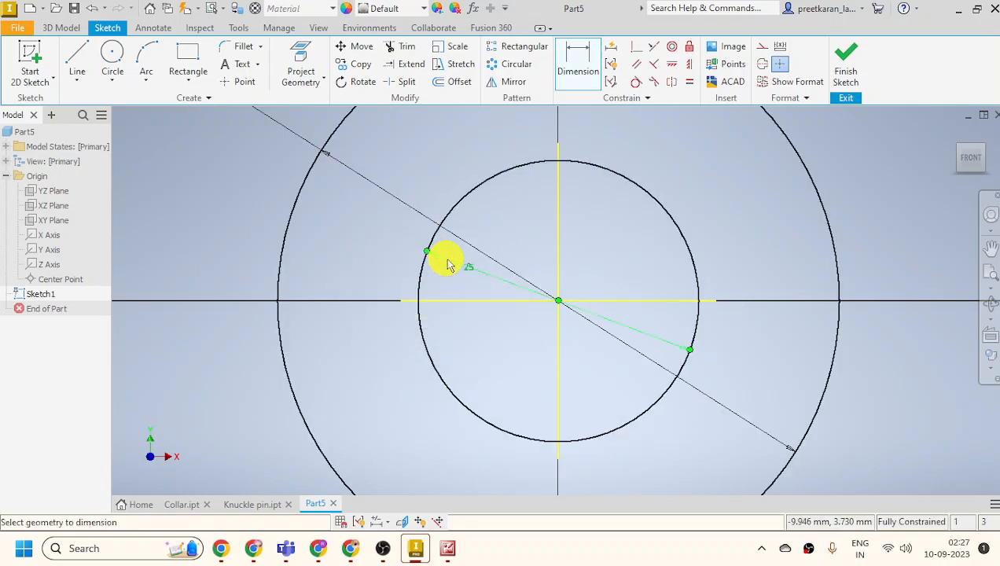
{"action": "scroll", "coordinate": [621, 264], "scroll_direction": "up", "scroll_amount": 3}
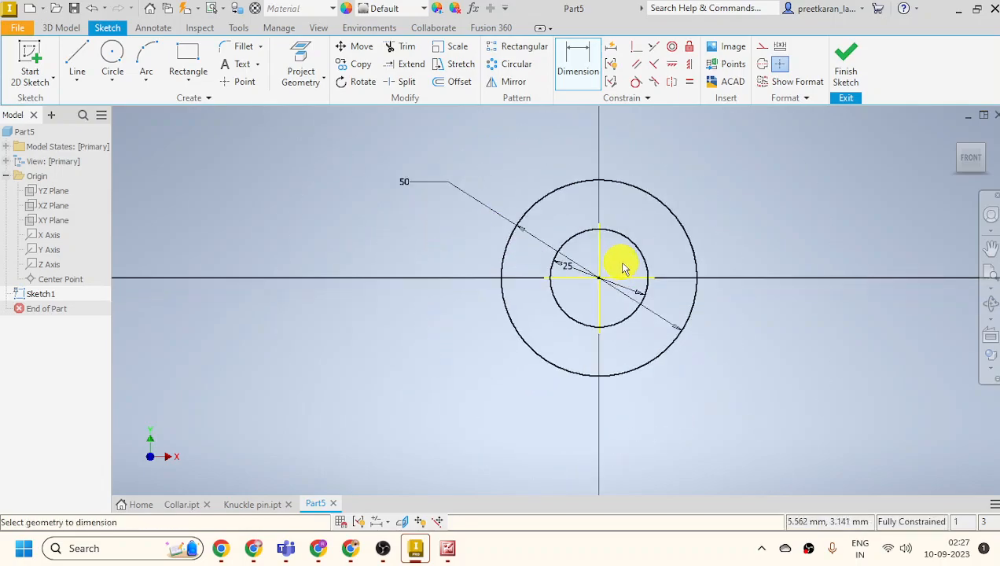
Sketch a horizontal rectangle extending left from the circles, its right end lying between the outer and inner circles.
{"action": "left_click", "coordinate": [188, 58]}
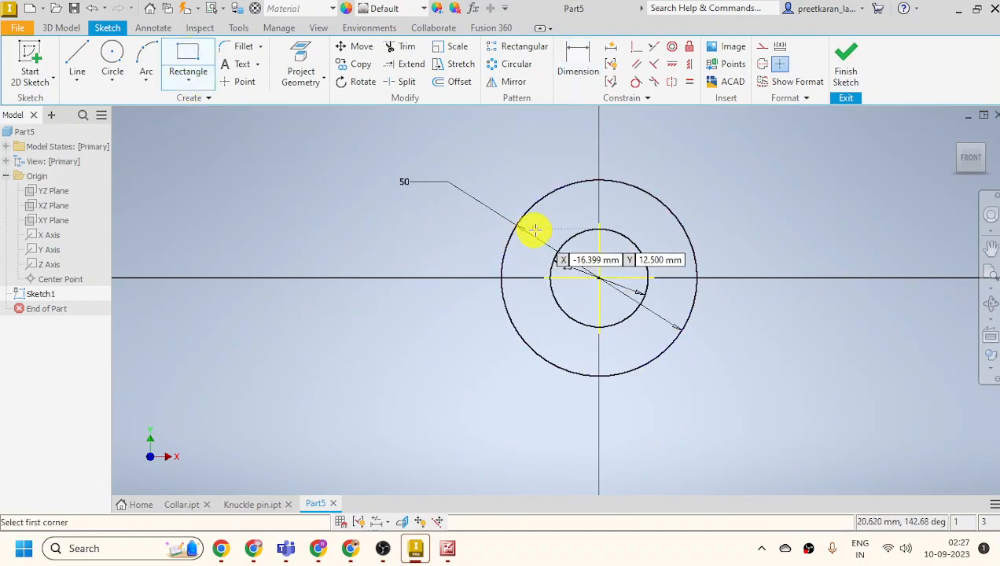
{"action": "left_click", "coordinate": [536, 228]}
{"action": "left_click", "coordinate": [312, 332]}
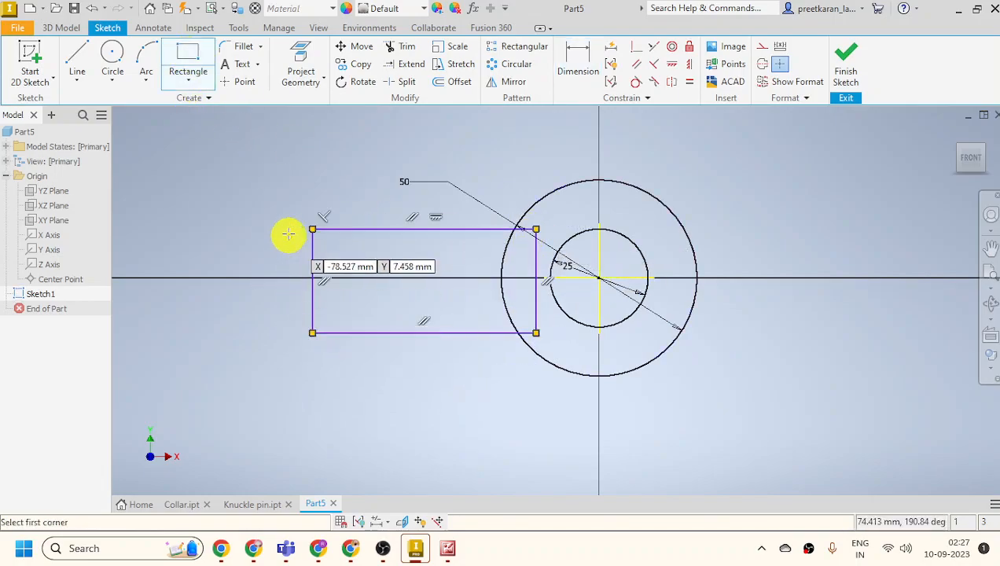
{"action": "right_click", "coordinate": [288, 224]}
{"action": "left_click", "coordinate": [315, 218]}
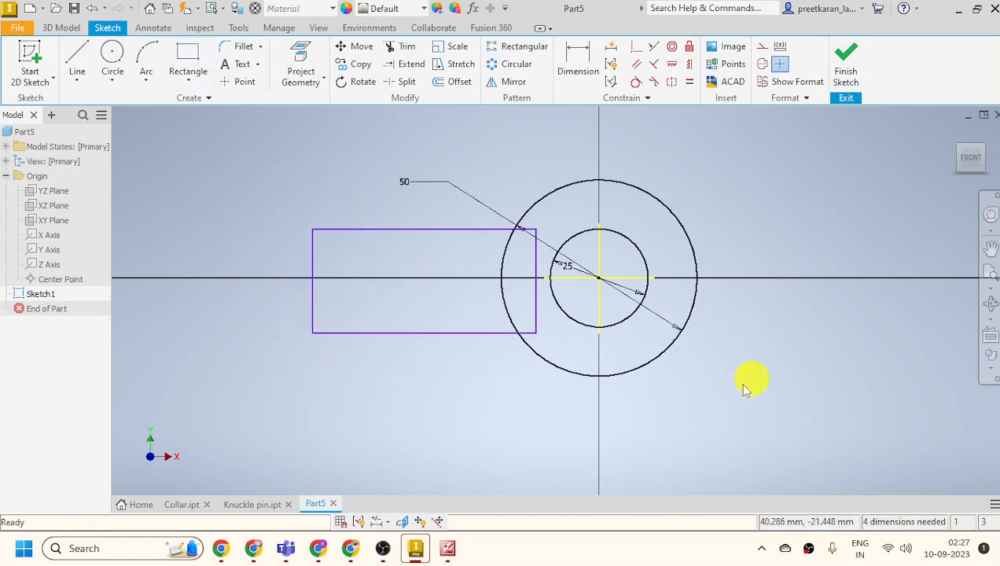
Make the rectangle's upper and lower edges symmetric about the projected X axis.
{"action": "left_click", "coordinate": [672, 83]}
{"action": "left_click", "coordinate": [399, 229]}
{"action": "left_click", "coordinate": [422, 333]}
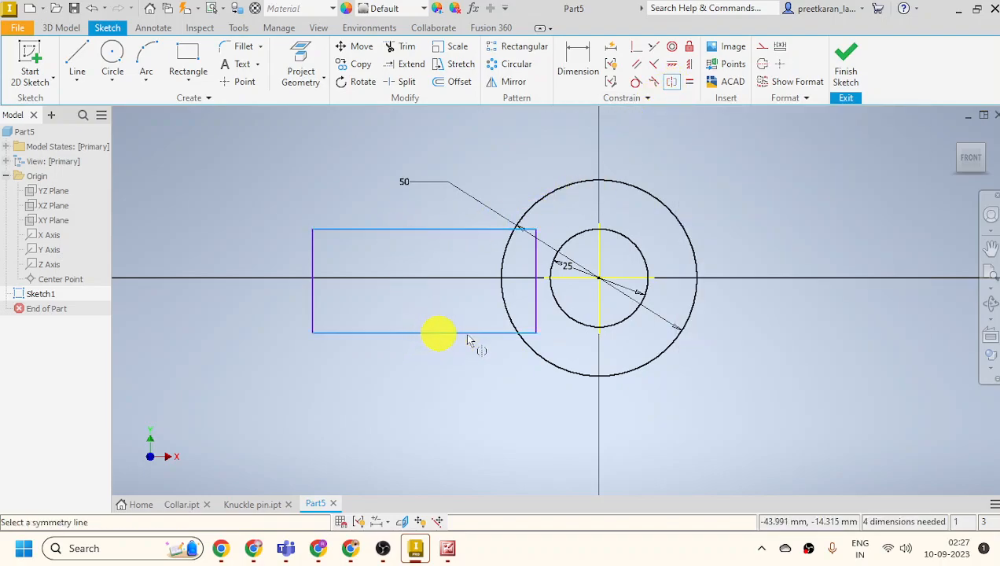
{"action": "left_click", "coordinate": [576, 281]}
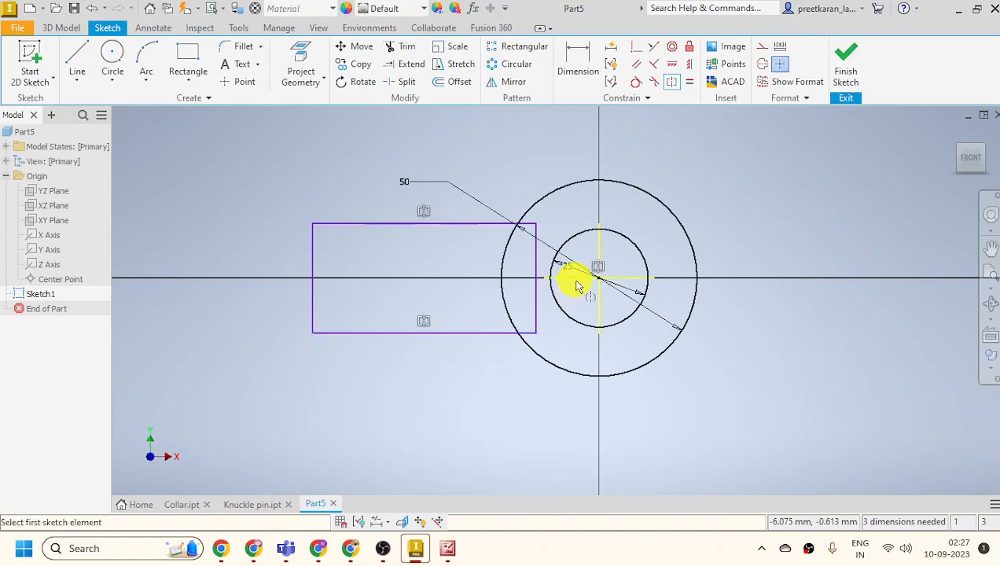
{"action": "scroll", "coordinate": [548, 358], "scroll_direction": "down", "scroll_amount": 3}
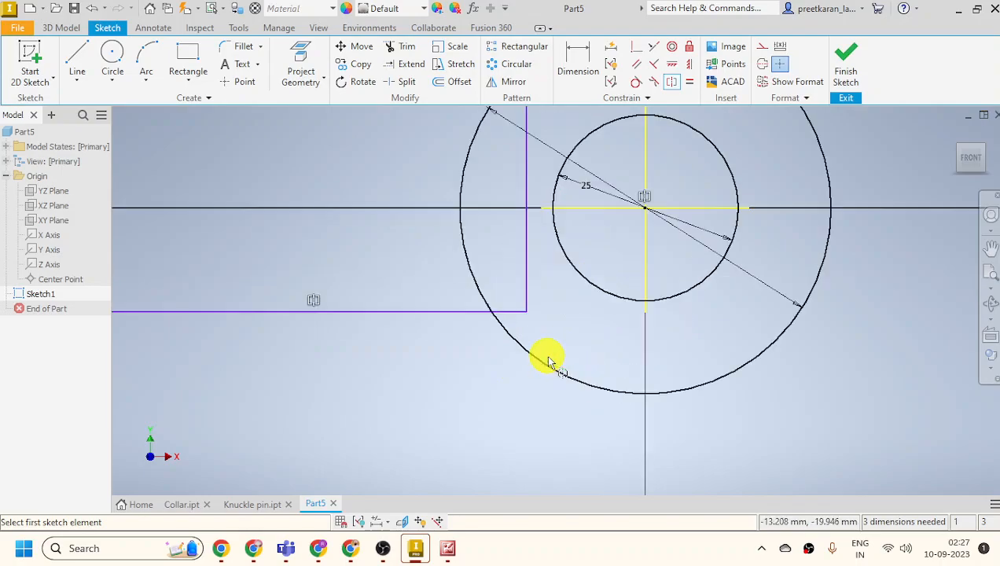
{"action": "scroll", "coordinate": [634, 392], "scroll_direction": "up", "scroll_amount": 2}
{"action": "key", "text": "Escape"}
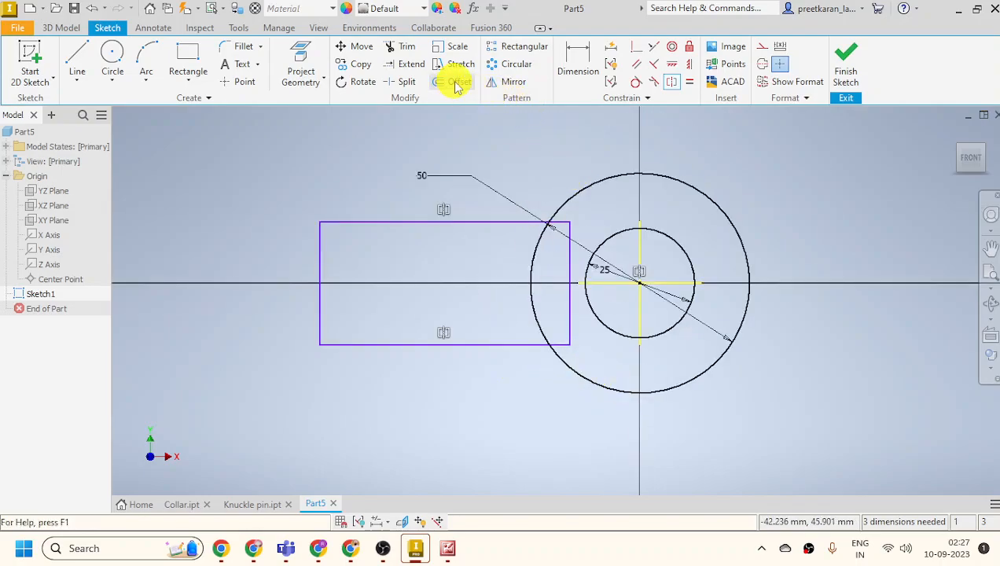
Trim away the parts of the rectangle that lie inside the outer circle.
{"action": "left_click", "coordinate": [406, 47]}
{"action": "mouse_move", "coordinate": [581, 214]}
{"action": "left_mouse_down"}
{"action": "mouse_move", "coordinate": [569, 224]}
{"action": "mouse_move", "coordinate": [572, 318]}
{"action": "left_mouse_up"}
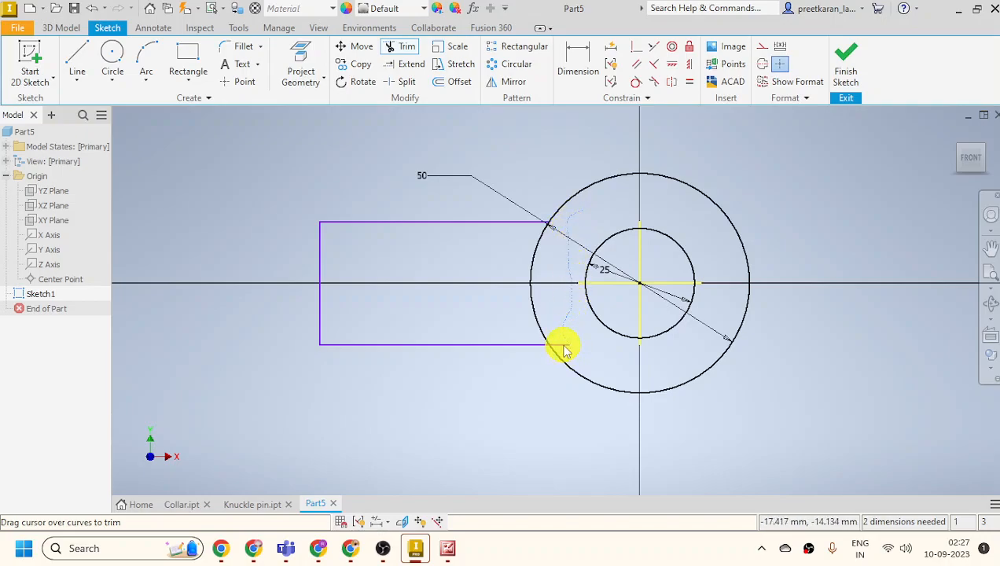
{"action": "left_click_drag", "start_coordinate": [565, 348], "coordinate": [563, 345]}
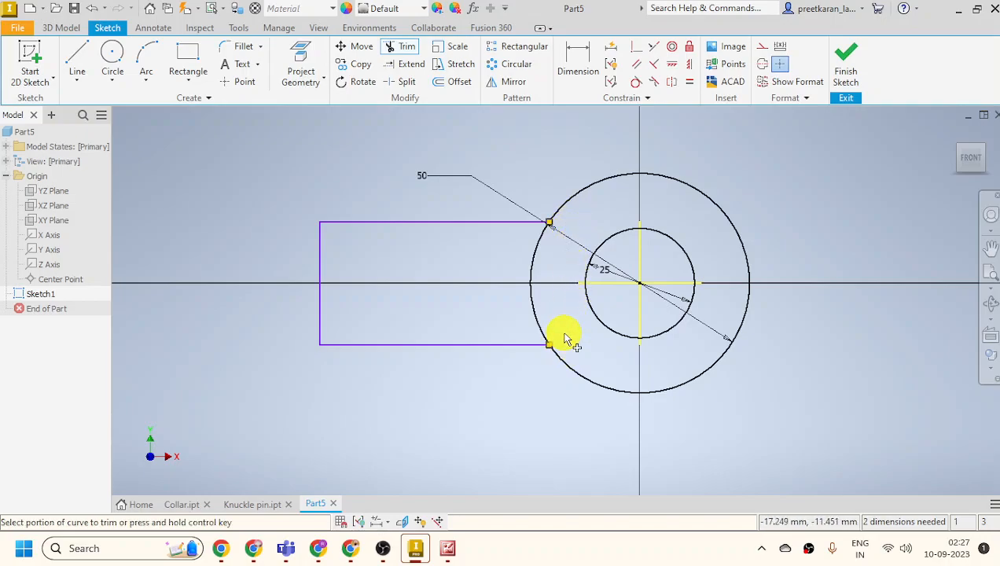
{"action": "right_click", "coordinate": [461, 280]}
{"action": "left_click", "coordinate": [523, 279]}
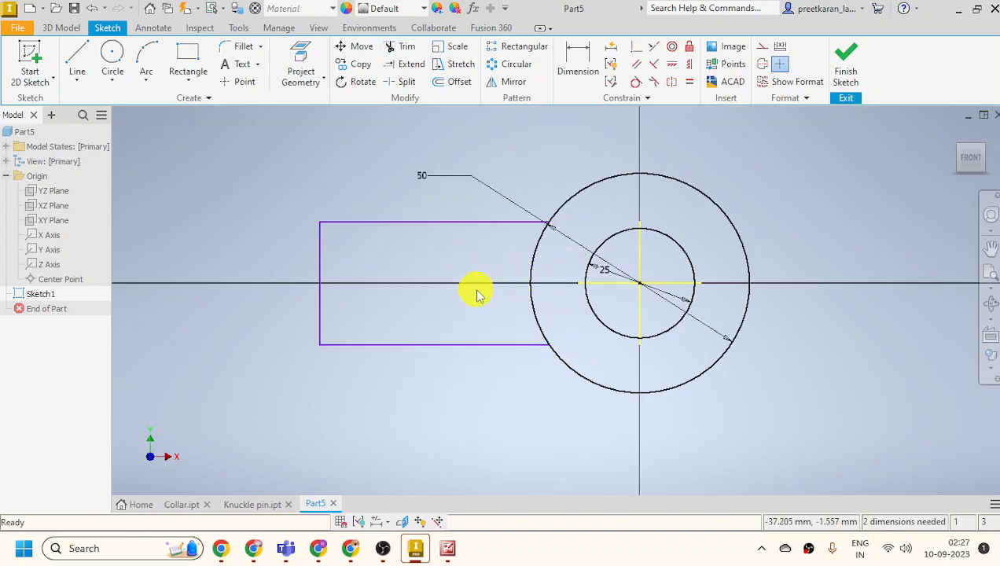
Dimension the rectangle's left vertical edge and try to set its height to 60 mm.
{"action": "left_click", "coordinate": [578, 63]}
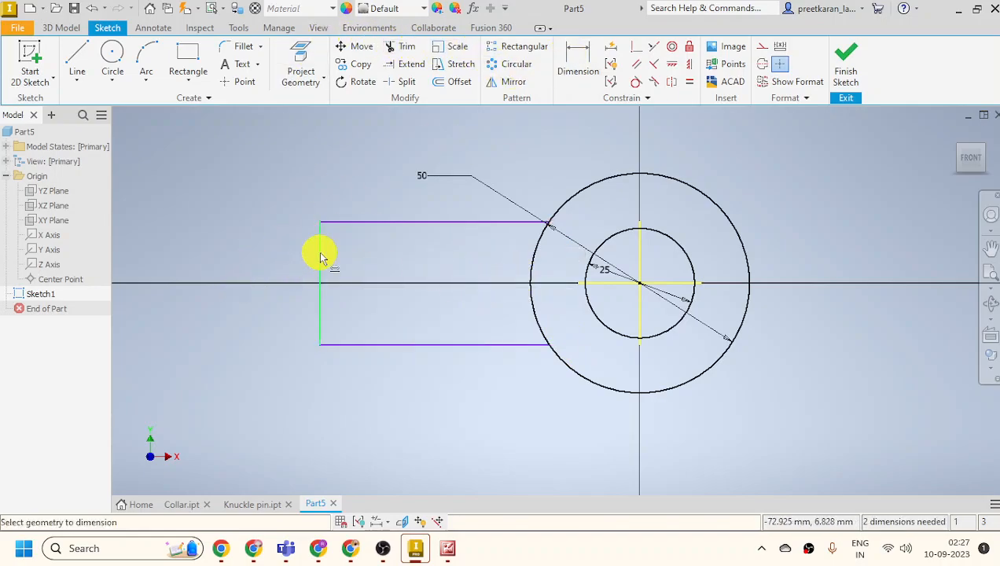
{"action": "left_click", "coordinate": [323, 252]}
{"action": "left_click", "coordinate": [275, 261]}
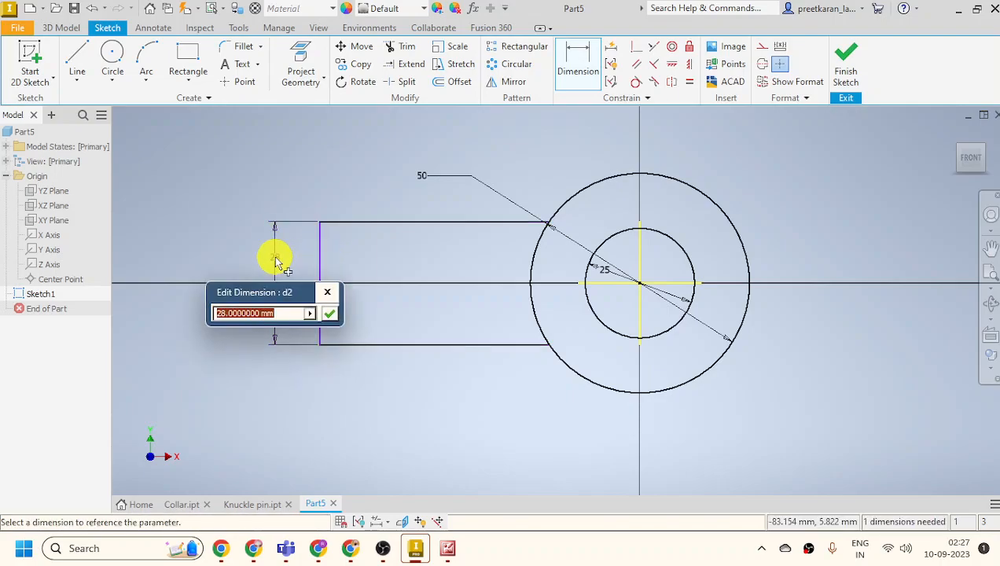
{"action": "type", "text": "60"}
{"action": "key", "text": "Return"}
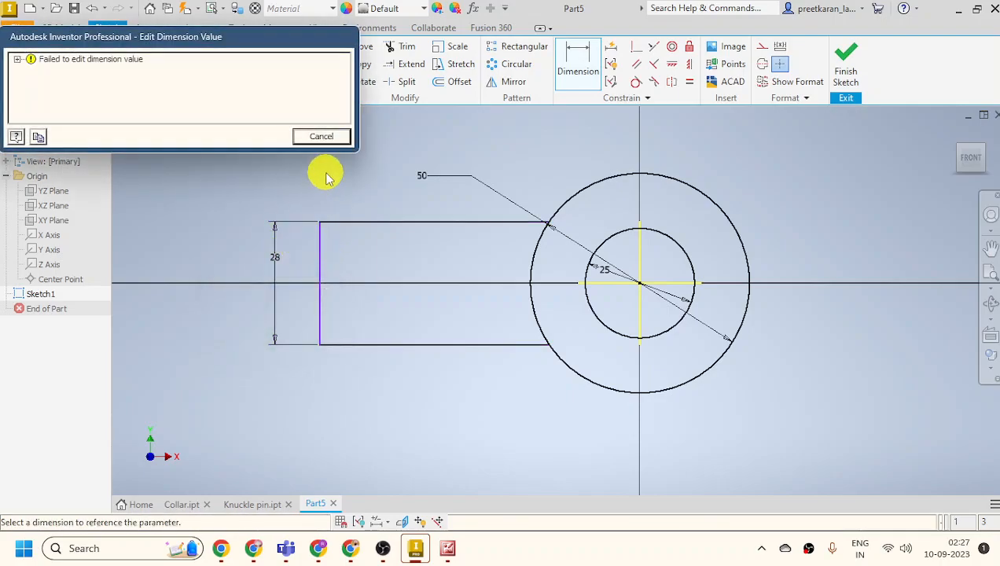
{"action": "left_click", "coordinate": [323, 136]}
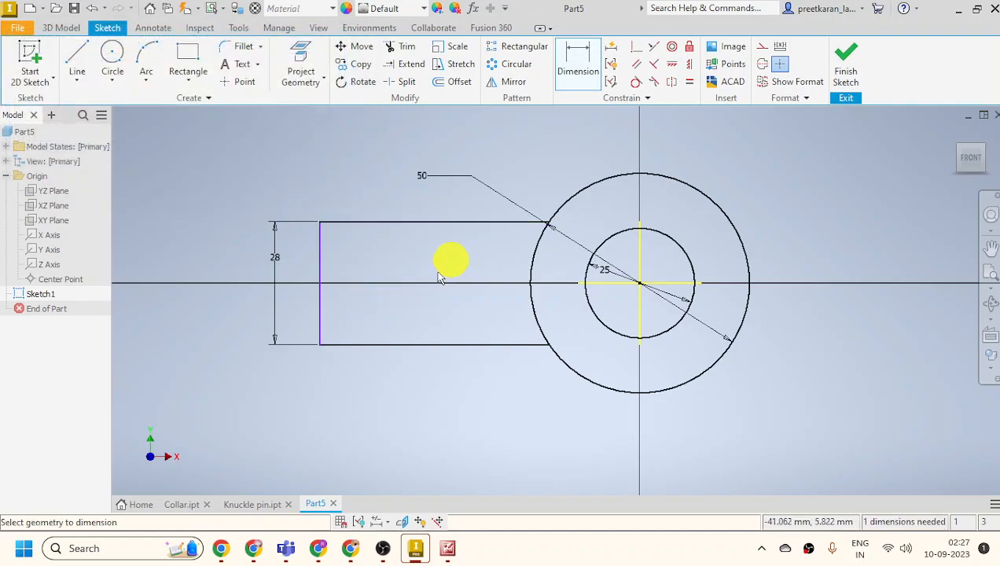
Set the rectangle's height to 30 mm.
{"action": "left_click", "coordinate": [275, 262]}
{"action": "type", "text": "30"}
{"action": "key", "text": "Return"}
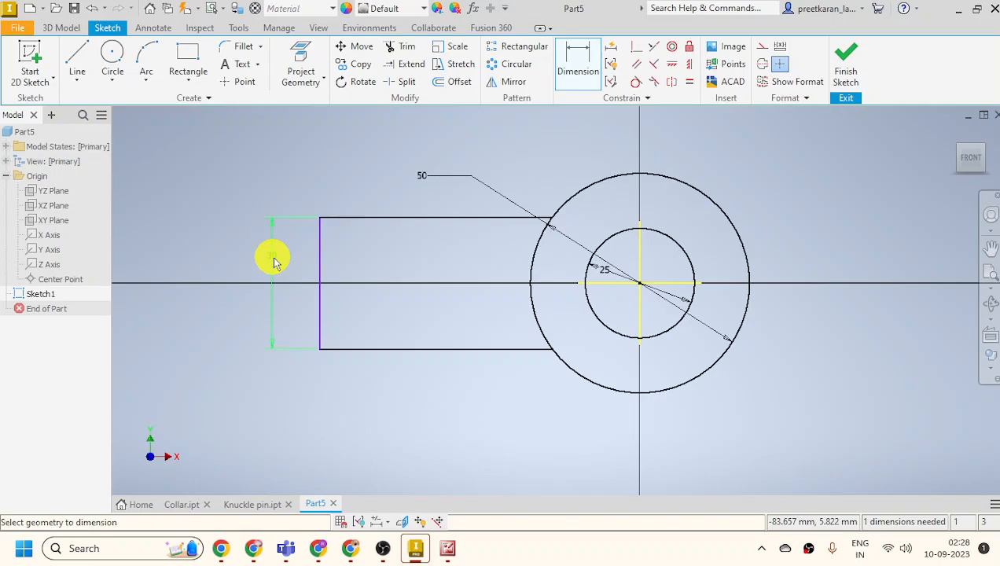
Set the outer circle's diameter to 100 mm and the inner circle's diameter to 50 mm.
{"action": "left_click", "coordinate": [423, 183]}
{"action": "type", "text": "10"}
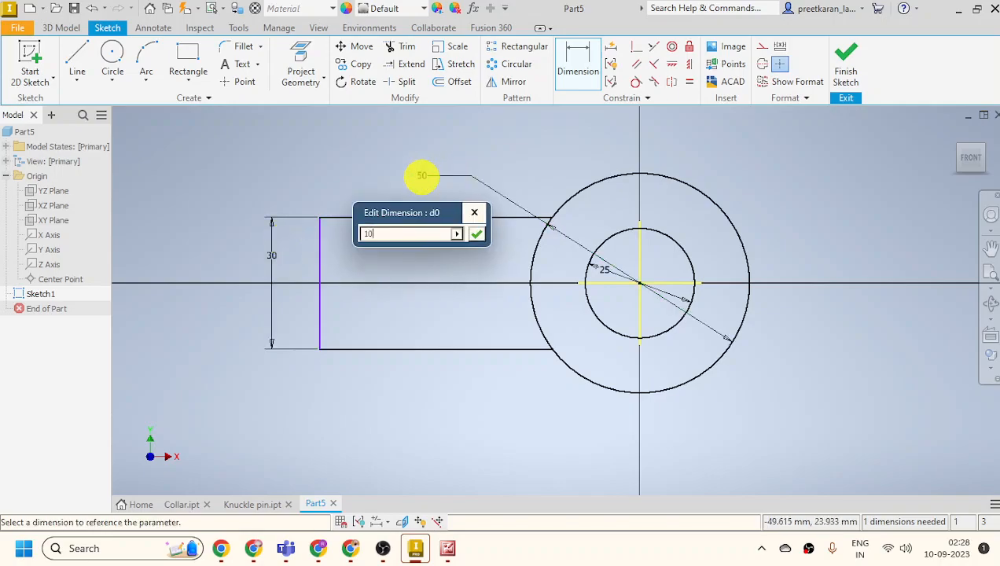
{"action": "type", "text": "0"}
{"action": "key", "text": "Return"}
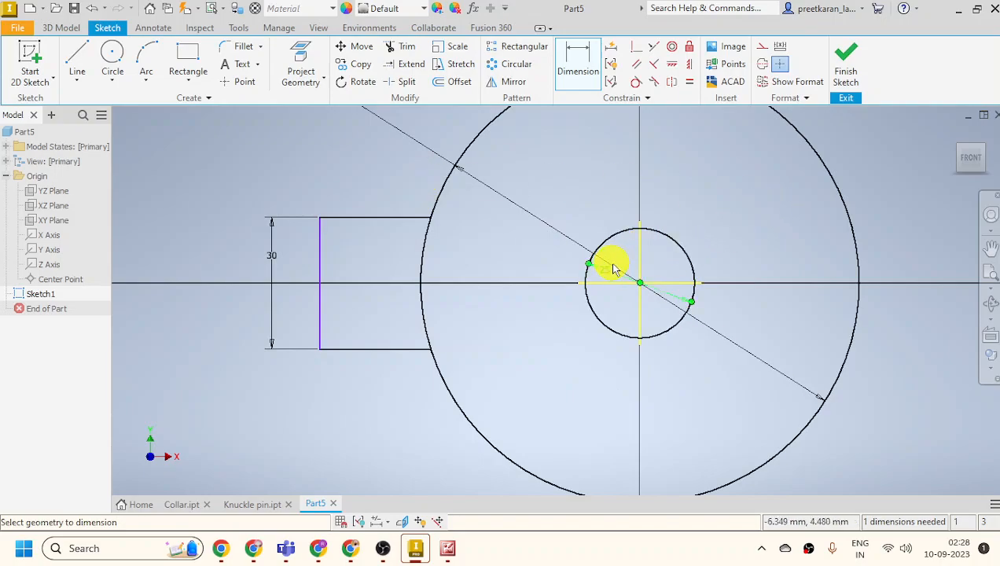
{"action": "left_click", "coordinate": [609, 269]}
{"action": "type", "text": "50"}
{"action": "key", "text": "Return"}
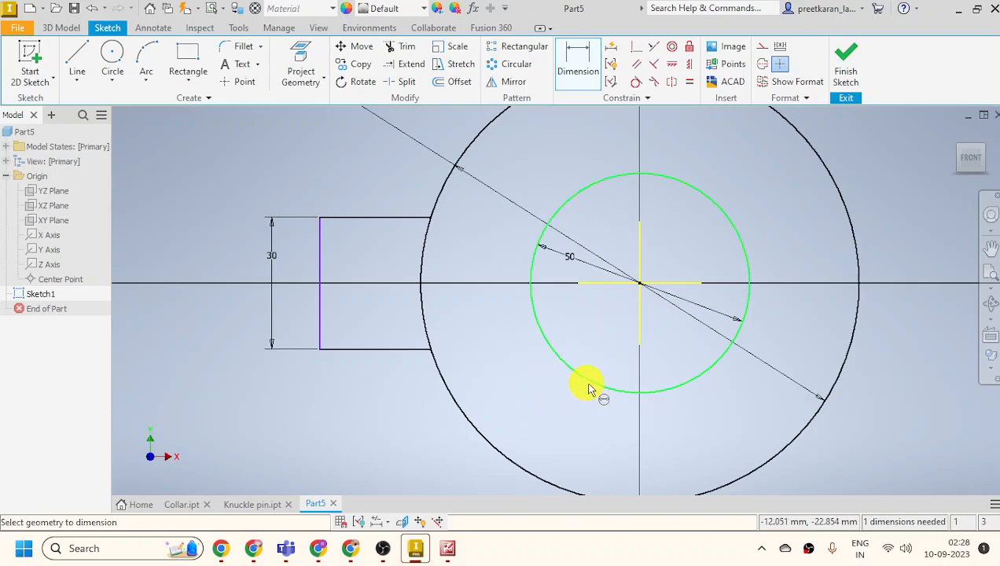
Set the rectangle's height to 60 mm.
{"action": "scroll", "coordinate": [590, 384], "scroll_direction": "down", "scroll_amount": 2}
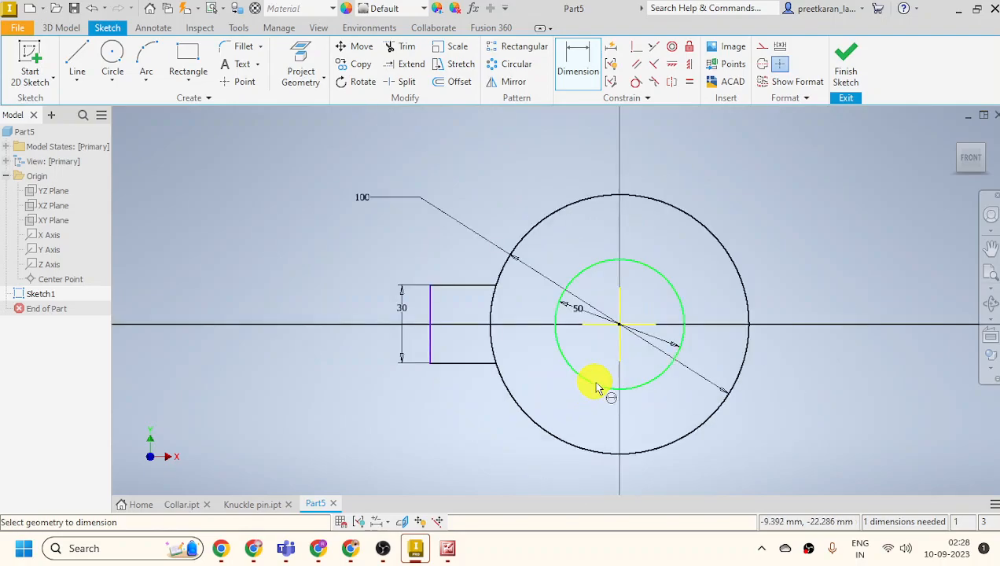
{"action": "double_click", "coordinate": [401, 309]}
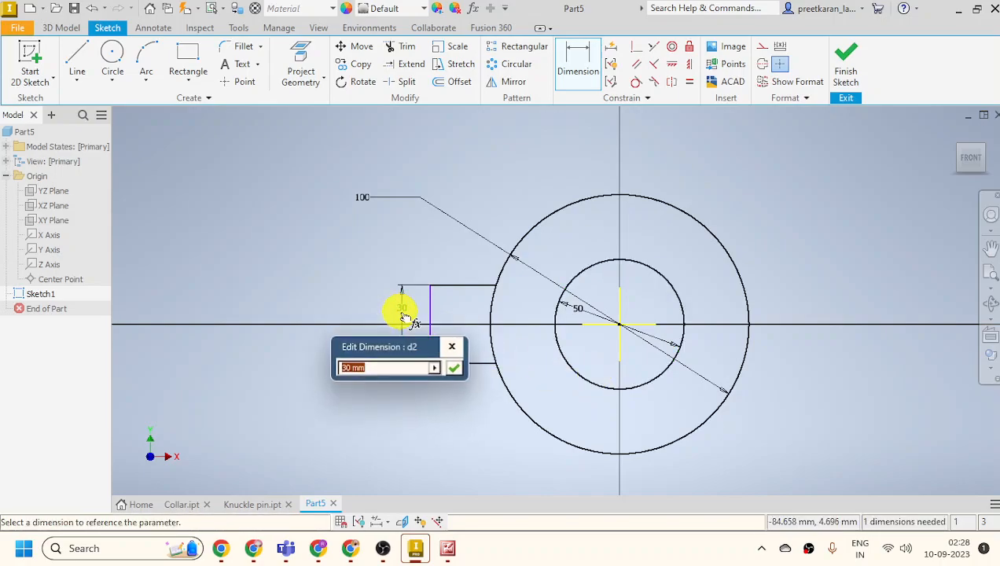
{"action": "type", "text": "60"}
{"action": "key", "text": "Return"}
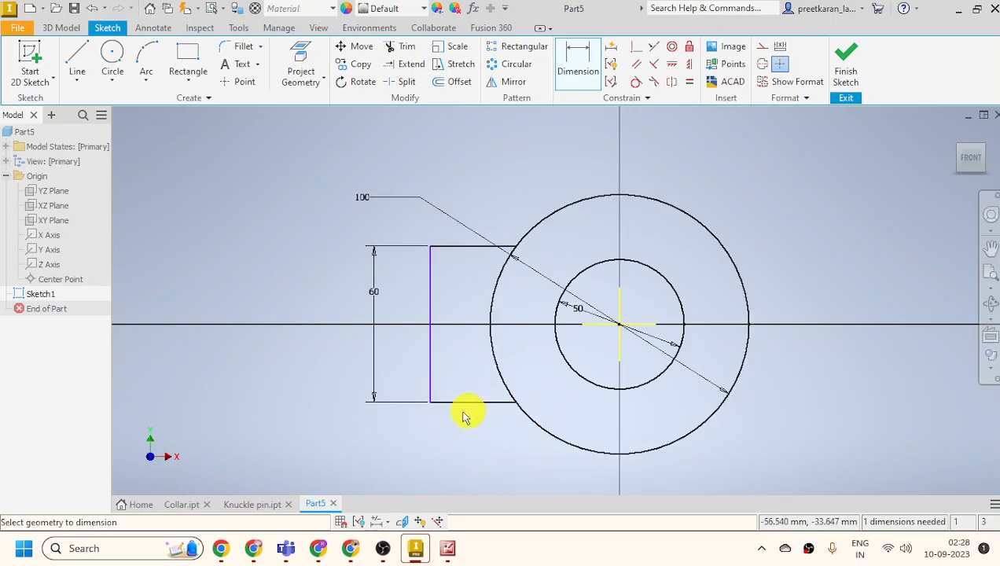
Dimension the distance from the rectangle's outer vertical edge to the circles' centre as 80 mm, checking the eye end reference drawing.
{"action": "left_click", "coordinate": [430, 341]}
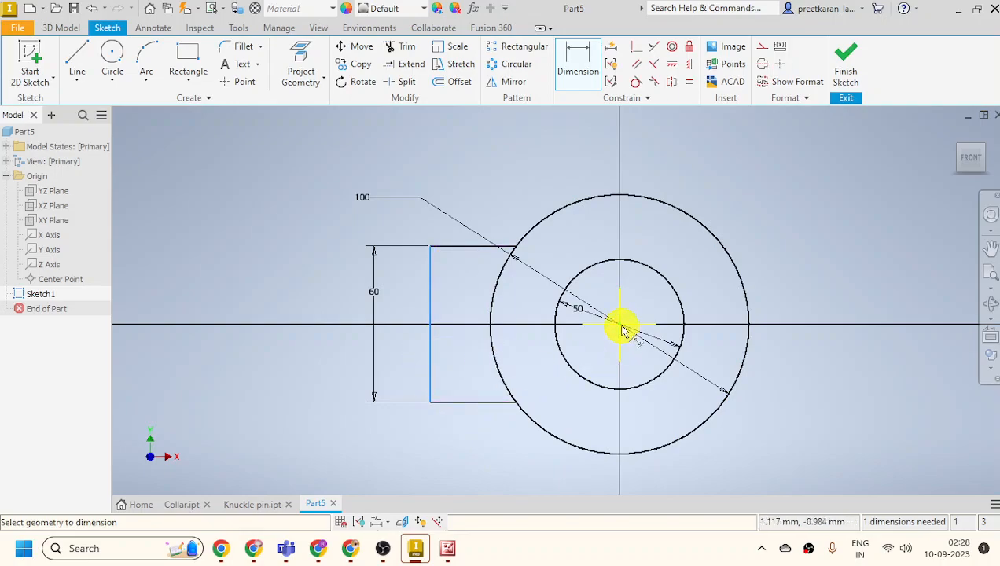
{"action": "left_click", "coordinate": [621, 327]}
{"action": "scroll", "coordinate": [505, 410], "scroll_direction": "down", "scroll_amount": 3}
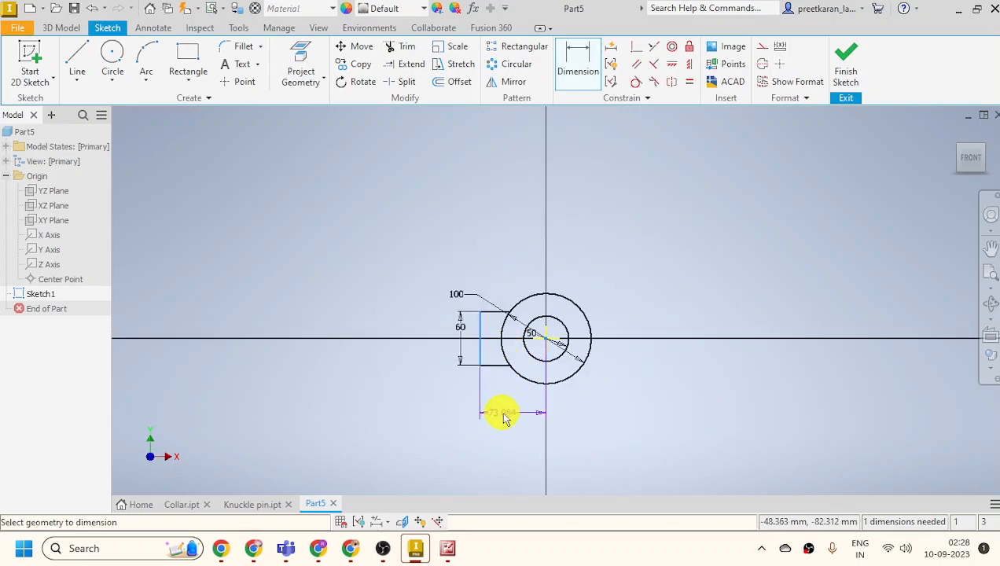
{"action": "scroll", "coordinate": [509, 410], "scroll_direction": "up", "scroll_amount": 2}
{"action": "left_click", "coordinate": [515, 407]}
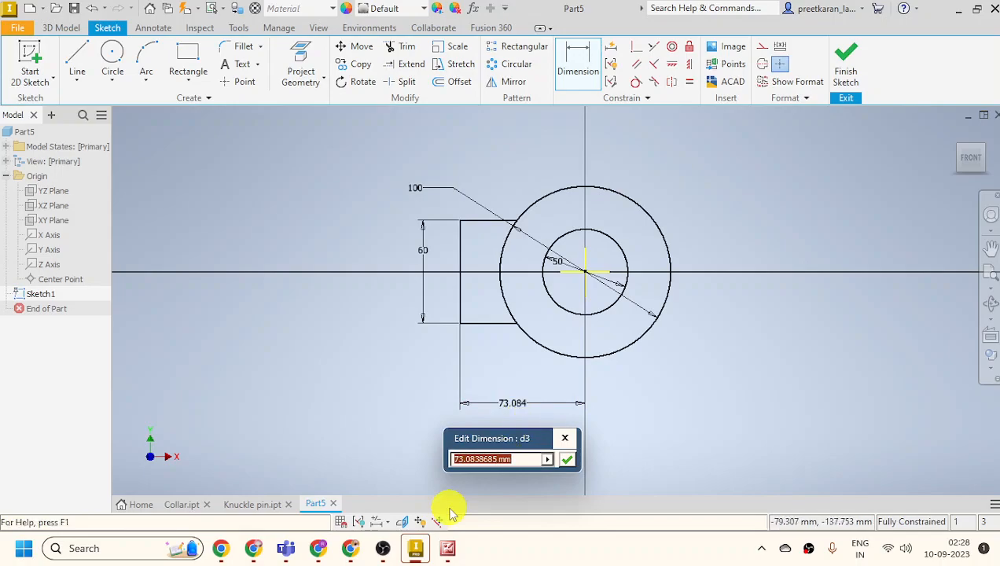
{"action": "left_click", "coordinate": [447, 548]}
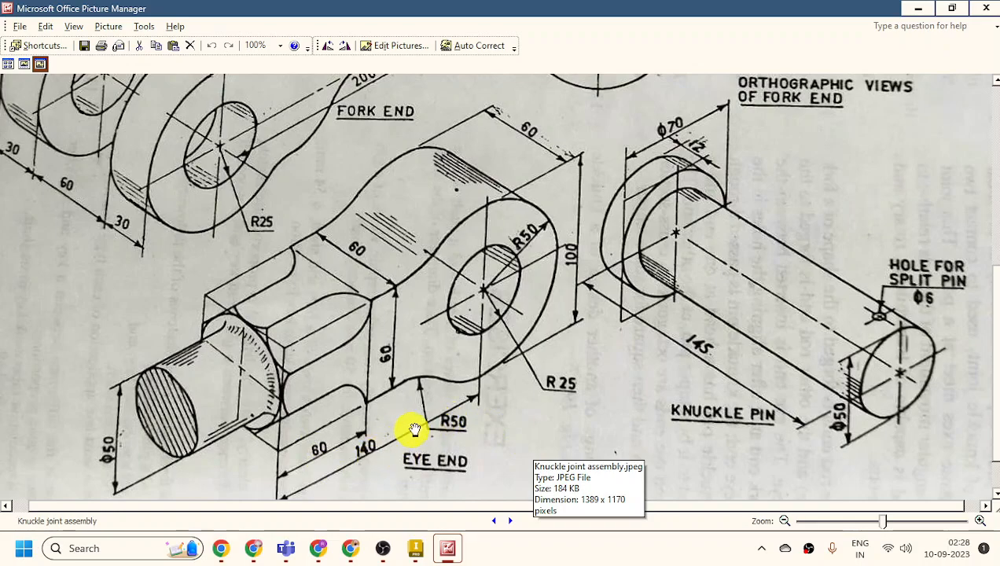
{"action": "left_click", "coordinate": [415, 548]}
{"action": "type", "text": "80"}
{"action": "key", "text": "Return"}
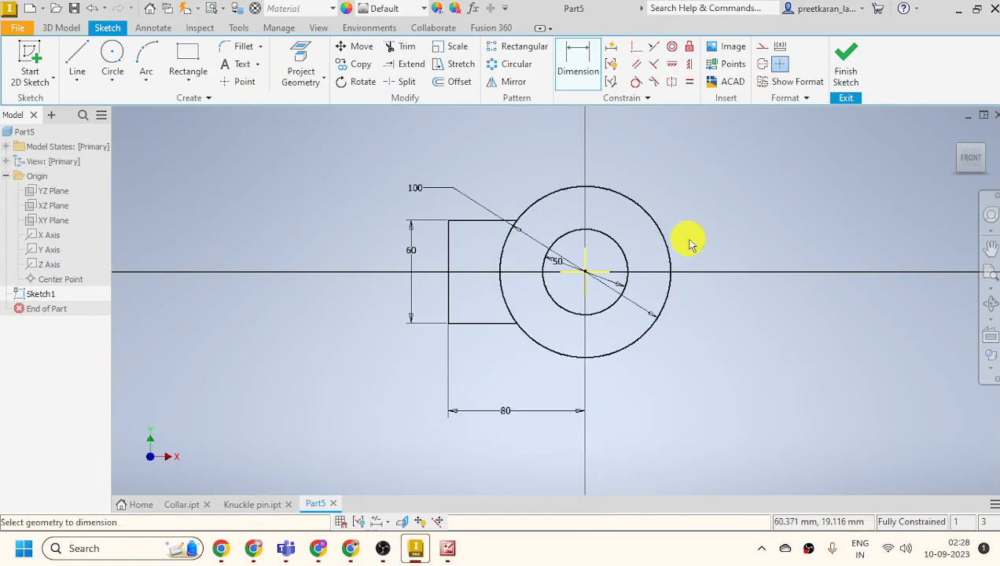
Trim away the outer circle's arc inside the rectangle and finish the profile sketch.
{"action": "left_click", "coordinate": [402, 47]}
{"action": "left_click_drag", "start_coordinate": [521, 257], "coordinate": [492, 260]}
{"action": "right_click", "coordinate": [692, 217]}
{"action": "left_click", "coordinate": [743, 219]}
{"action": "left_click", "coordinate": [846, 63]}
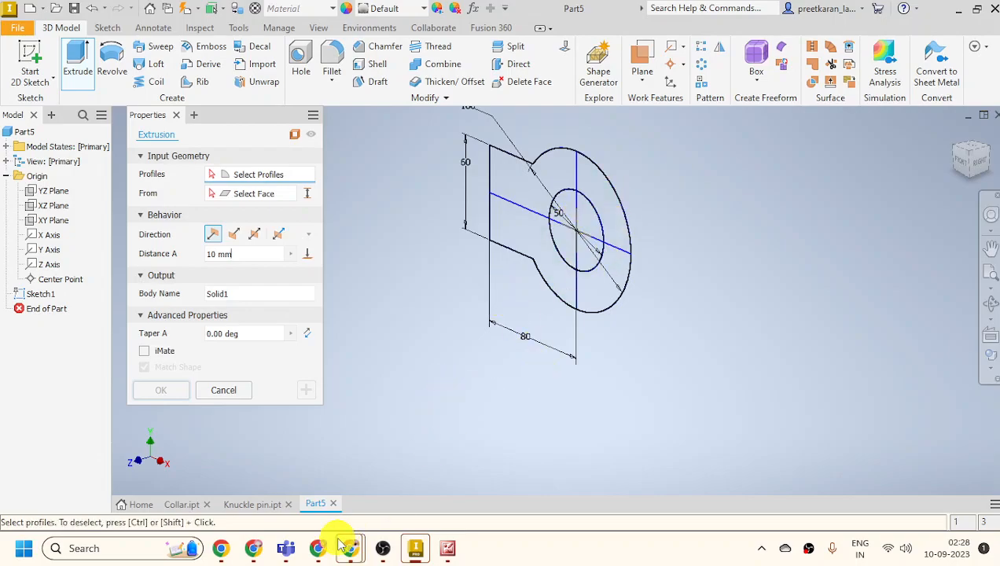
Extrude the four profile regions around the open 50 mm hole symmetrically to a total thickness of 60 mm.
{"action": "left_click", "coordinate": [540, 185]}
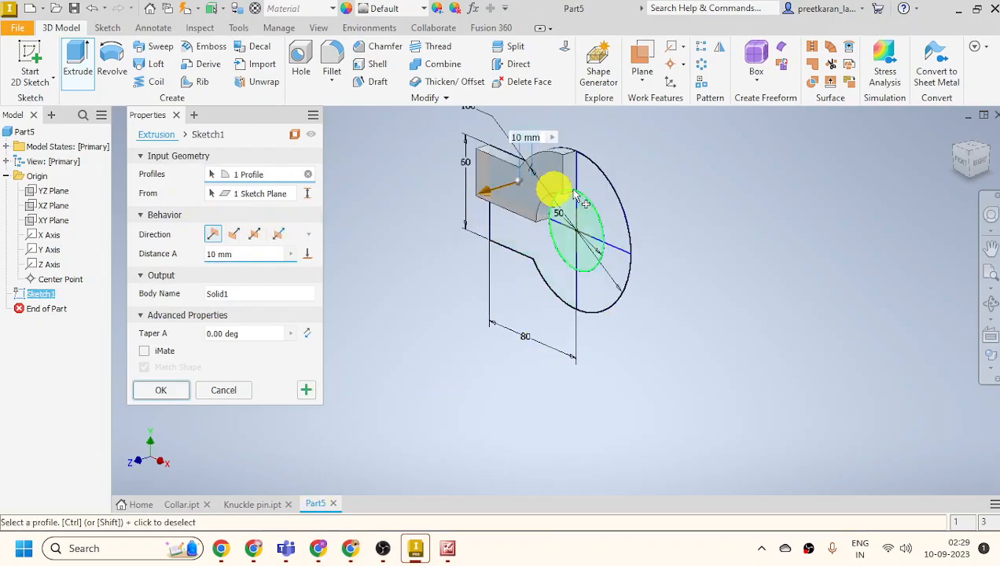
{"action": "left_click", "coordinate": [605, 202]}
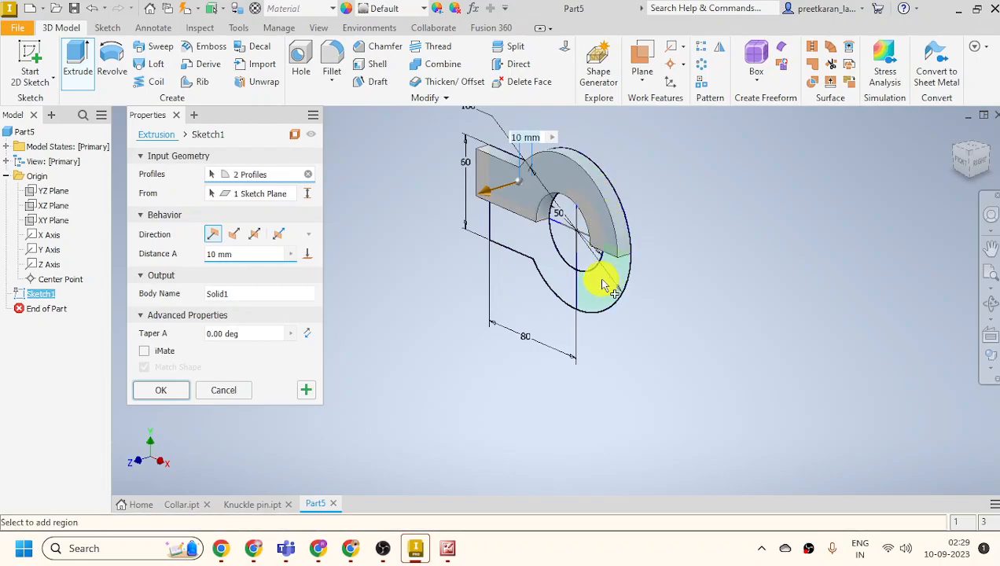
{"action": "left_click", "coordinate": [606, 287]}
{"action": "left_click", "coordinate": [545, 258]}
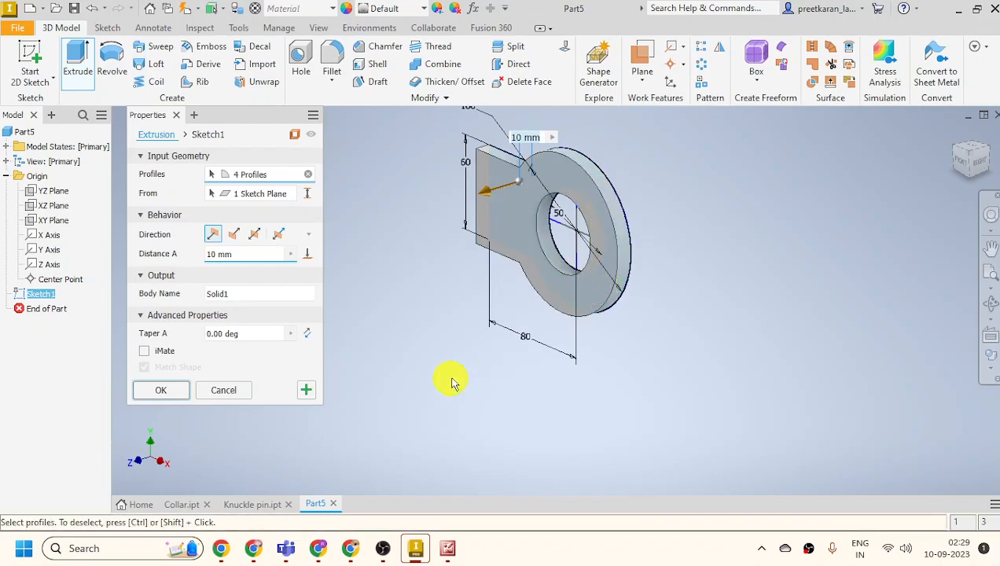
{"action": "left_click", "coordinate": [448, 548]}
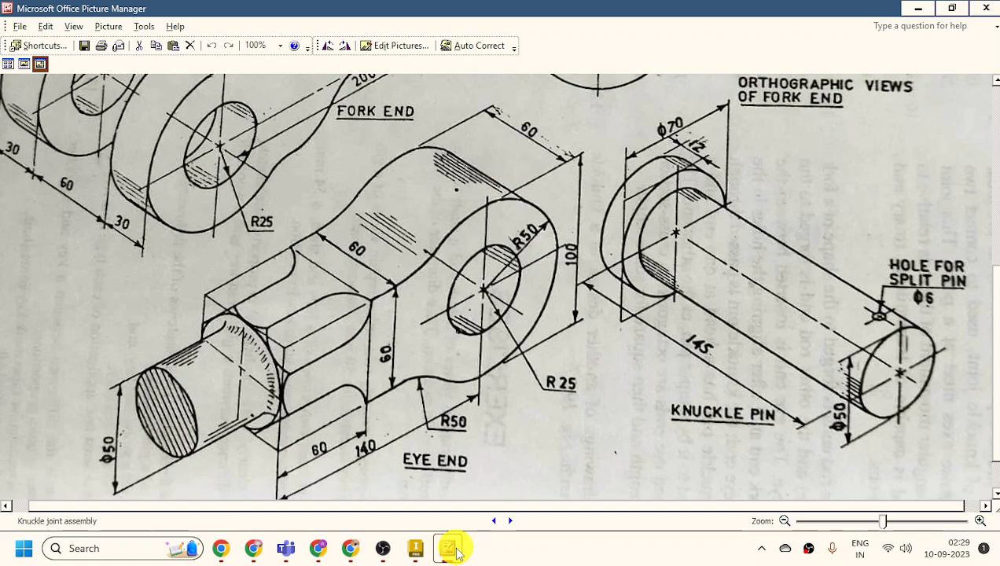
{"action": "left_click", "coordinate": [450, 548]}
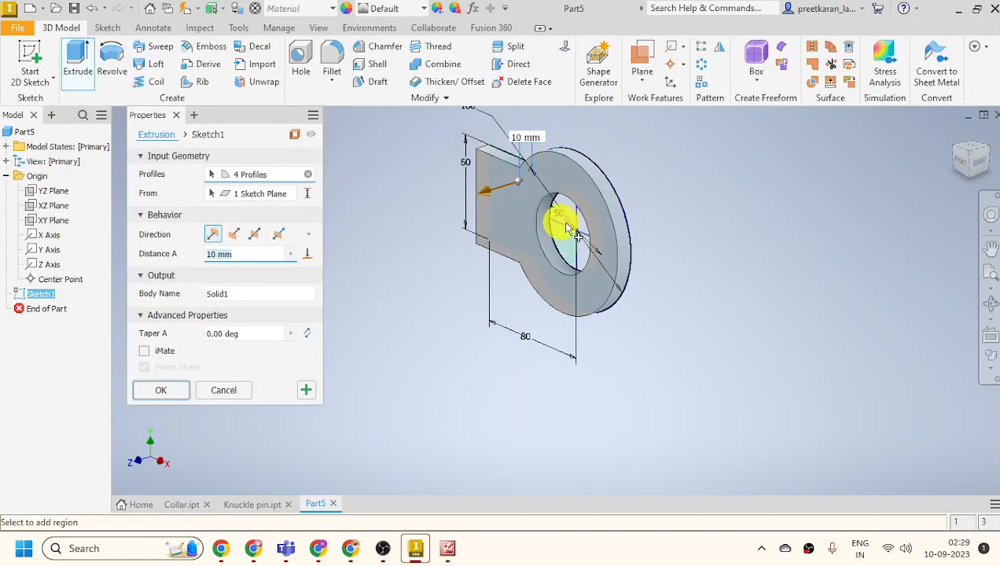
{"action": "left_click", "coordinate": [255, 235]}
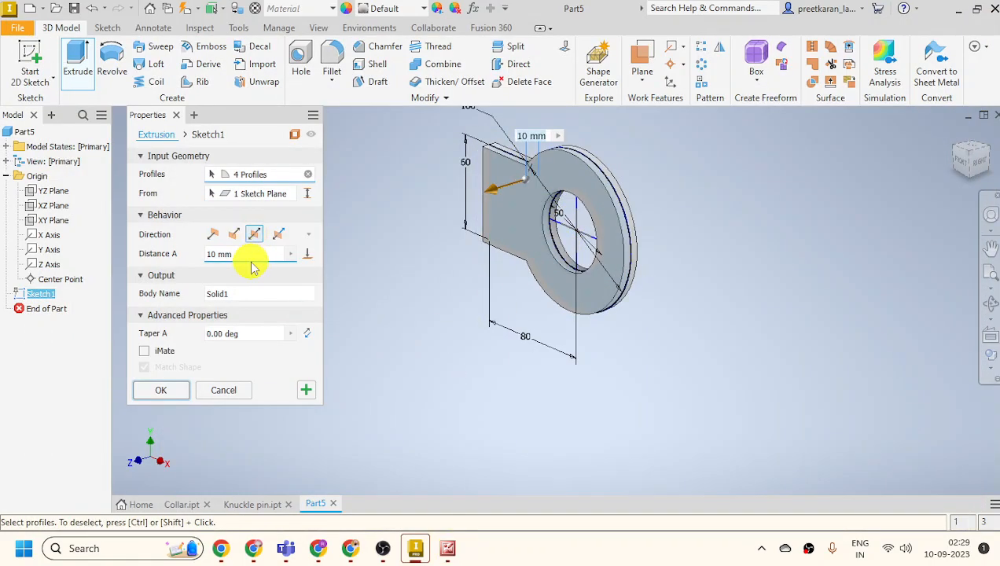
{"action": "left_click", "coordinate": [243, 256]}
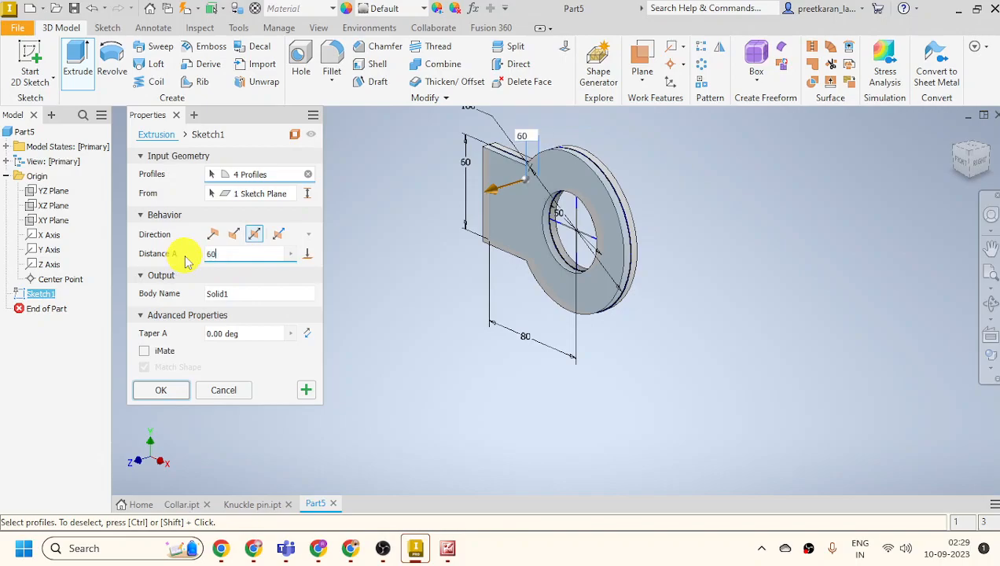
{"action": "key", "text": "Return"}
Start a sketch on the rectangular arm's flat end face and project the horizontal and vertical reference lines through its centre.
{"action": "scroll", "coordinate": [592, 424], "scroll_direction": "up", "scroll_amount": 2}
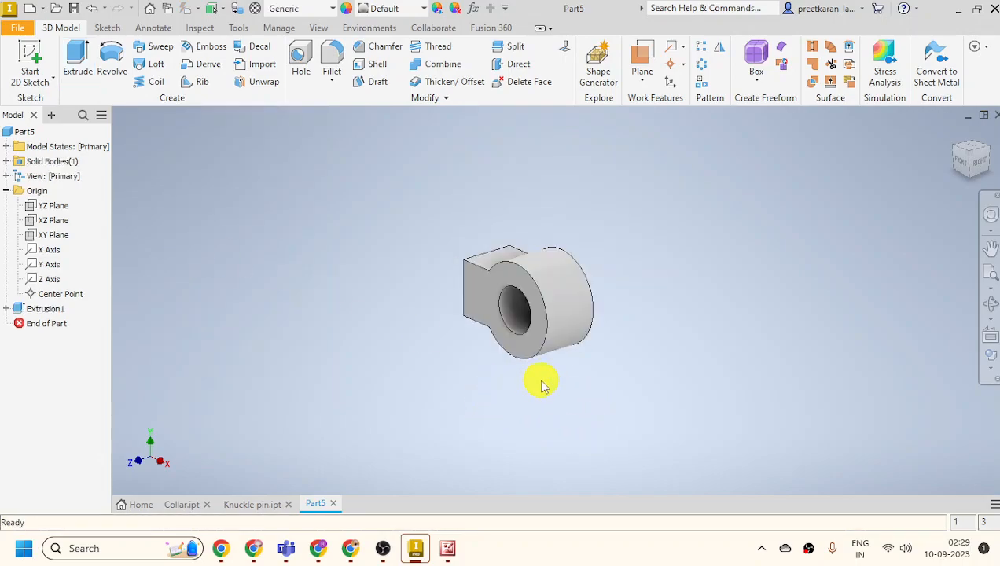
{"action": "scroll", "coordinate": [578, 379], "scroll_direction": "down", "scroll_amount": 2}
{"action": "left_click", "coordinate": [991, 302]}
{"action": "left_click_drag", "start_coordinate": [782, 357], "coordinate": [641, 406]}
{"action": "right_click", "coordinate": [639, 393]}
{"action": "left_click", "coordinate": [690, 387]}
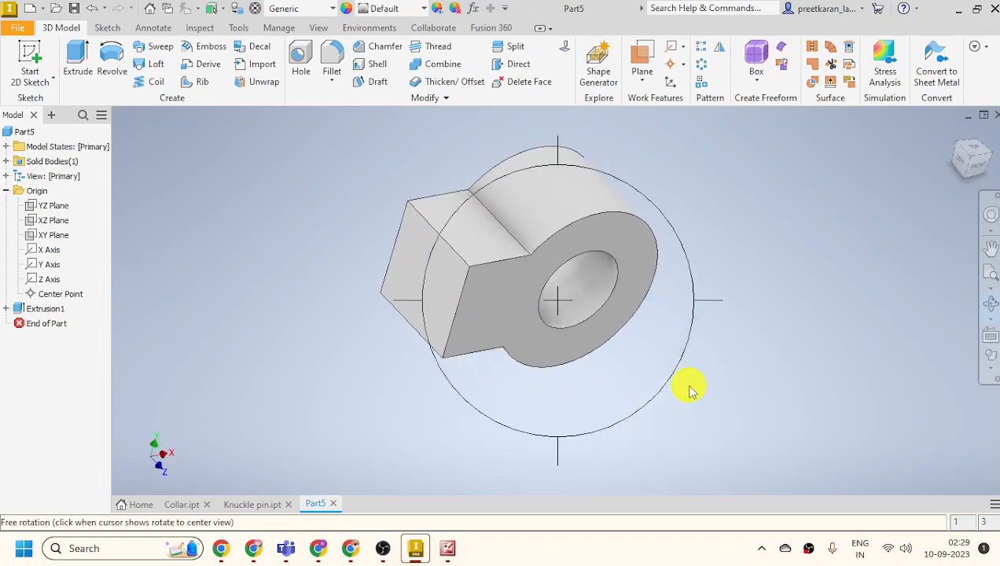
{"action": "left_click", "coordinate": [447, 548]}
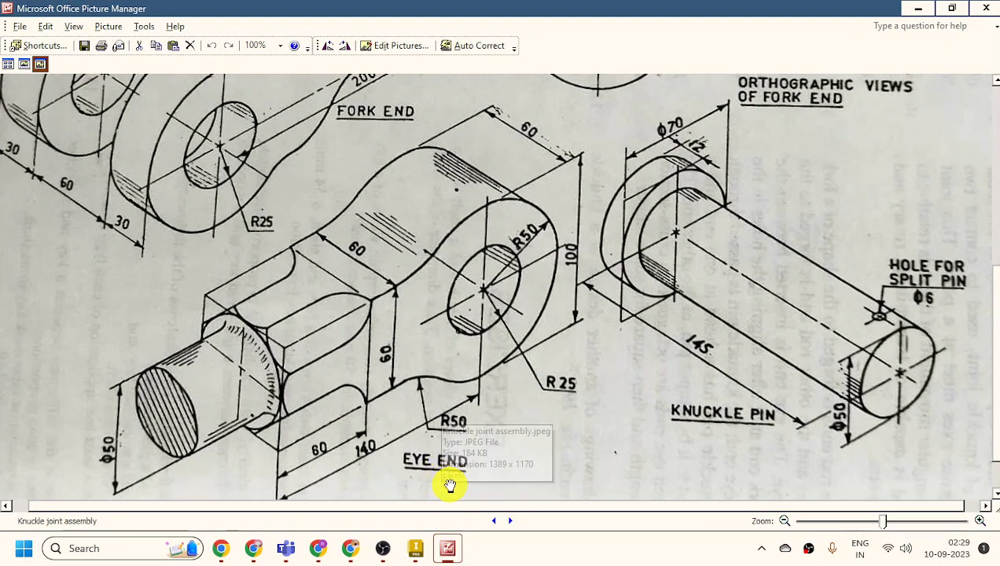
{"action": "left_click", "coordinate": [417, 550]}
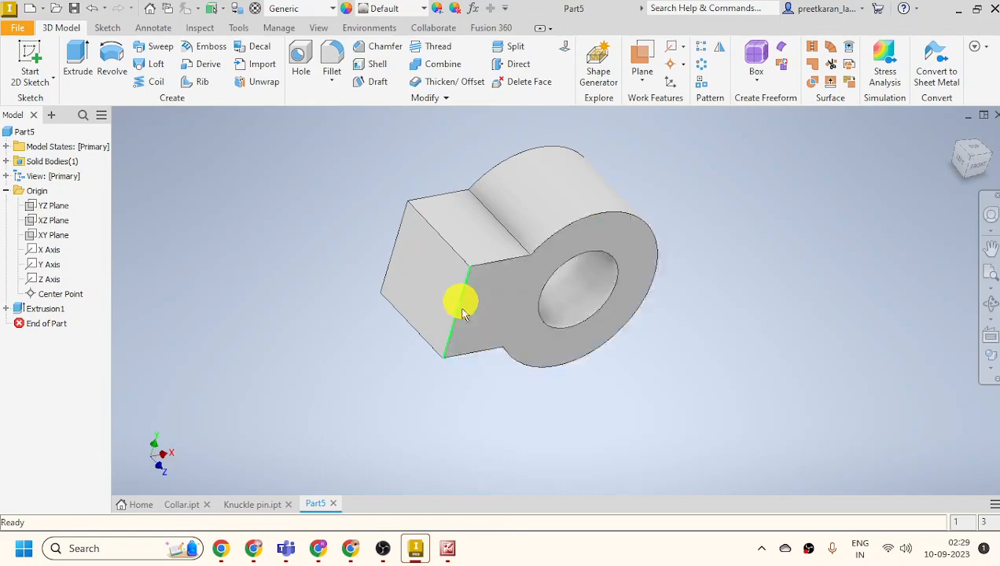
{"action": "left_click", "coordinate": [444, 293]}
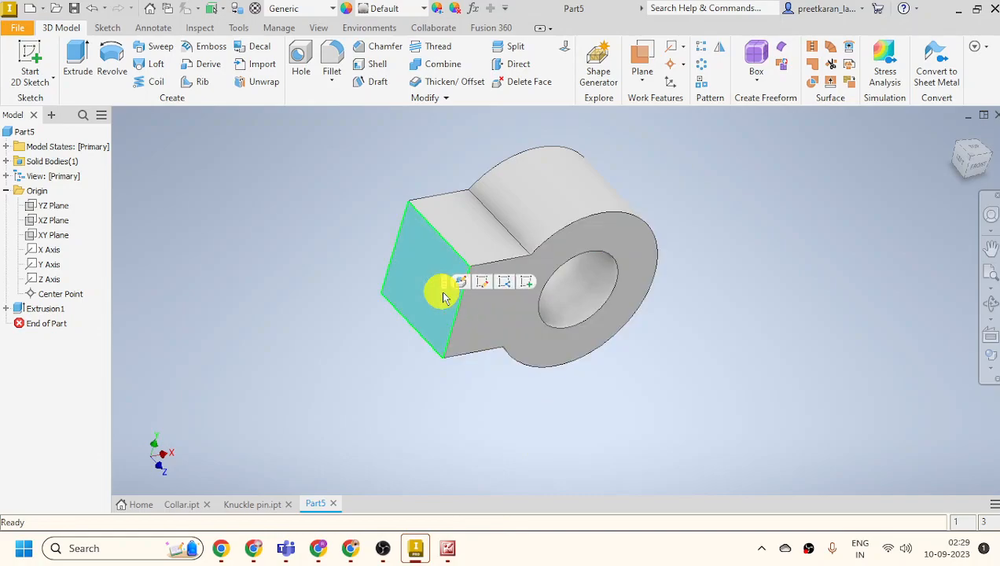
{"action": "left_click", "coordinate": [526, 281]}
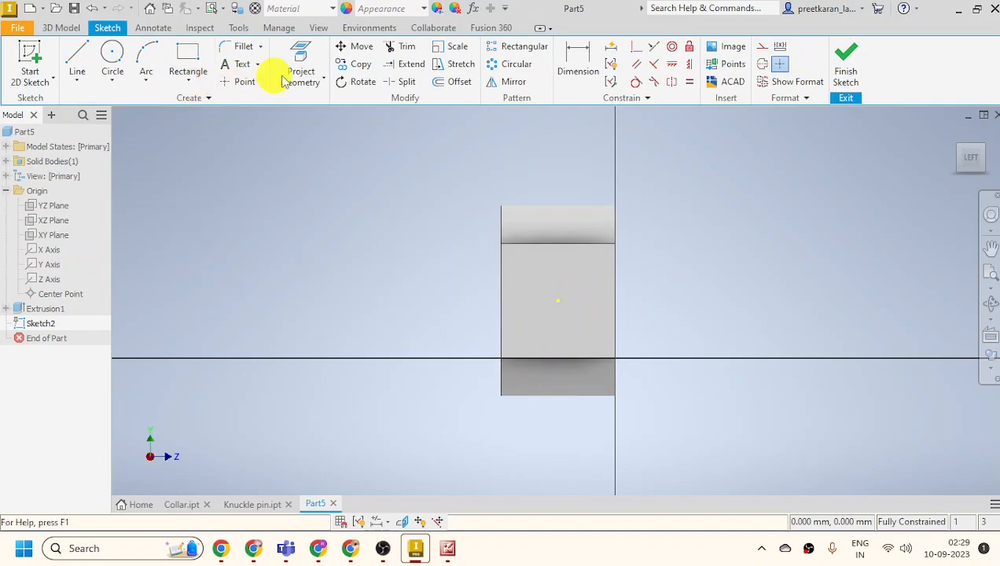
{"action": "left_click", "coordinate": [298, 56]}
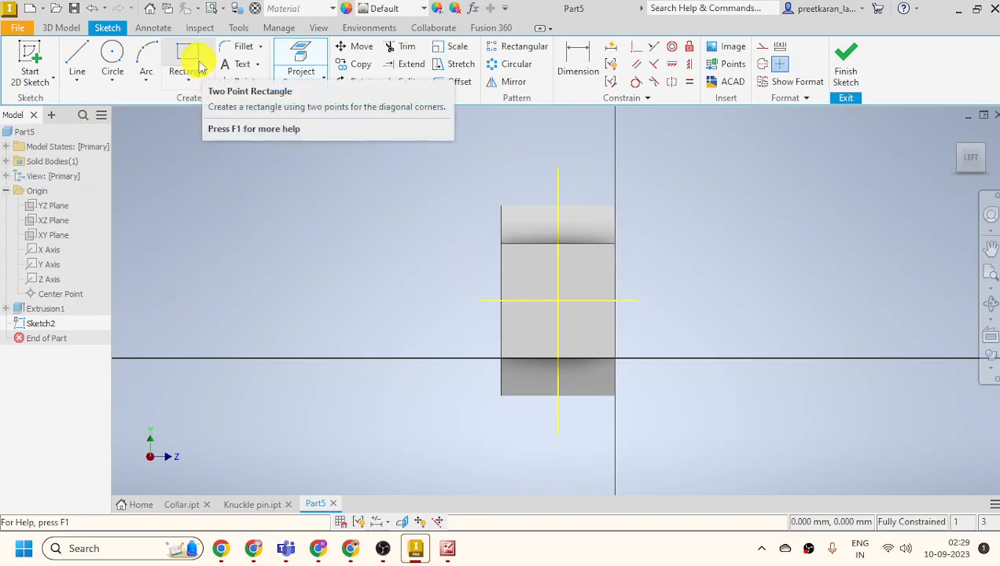
Draw a circumscribed 8-sided polygon centred on the end face with its flats reaching the face's edges, and finish the sketch.
{"action": "left_click", "coordinate": [189, 85]}
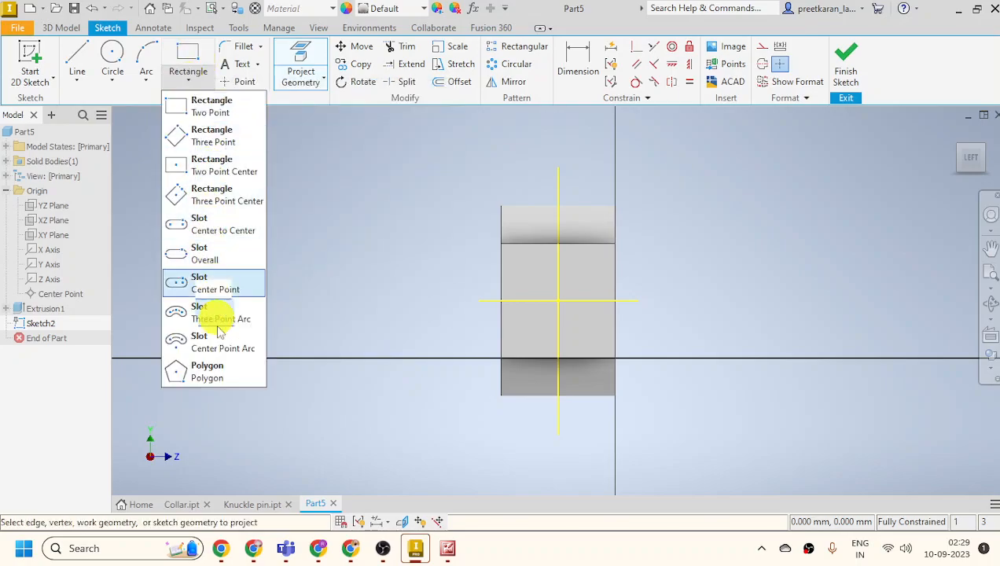
{"action": "left_click", "coordinate": [219, 381]}
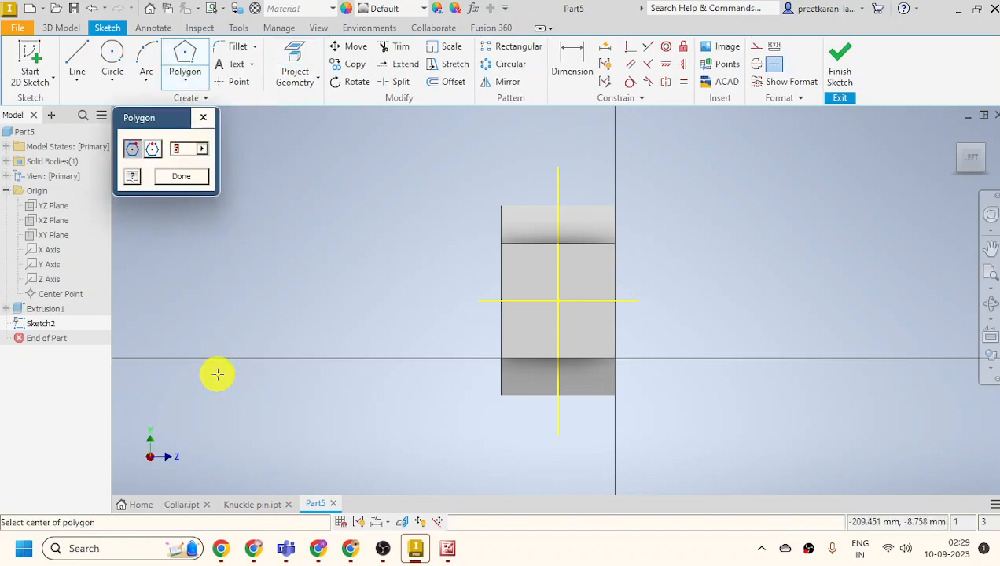
{"action": "left_click", "coordinate": [559, 301]}
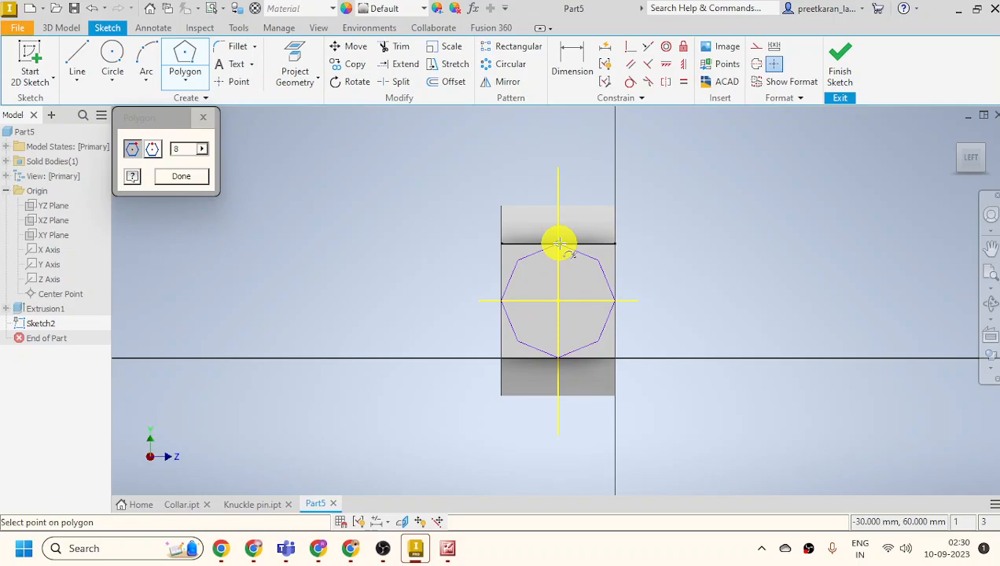
{"action": "left_click", "coordinate": [152, 151]}
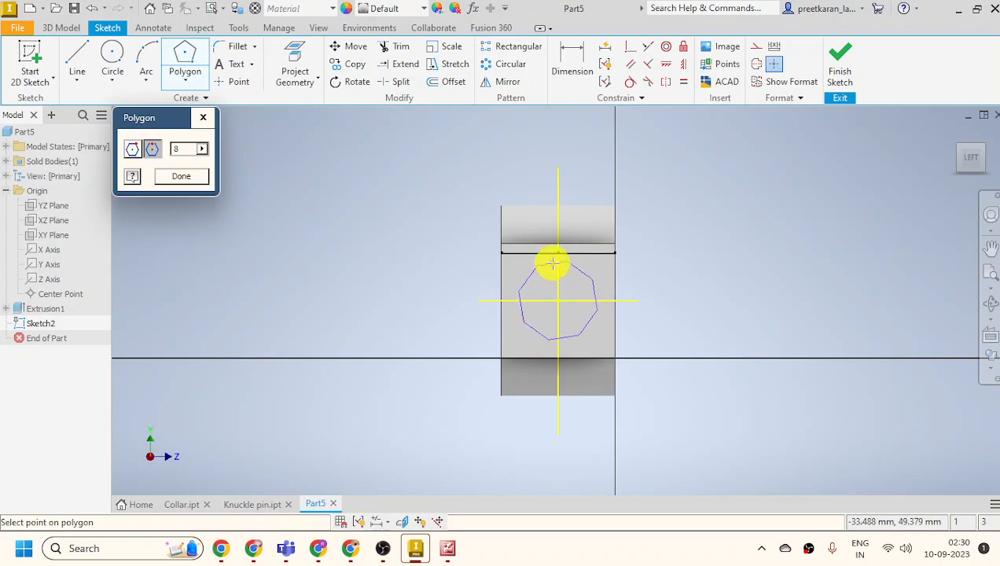
{"action": "scroll", "coordinate": [562, 256], "scroll_direction": "up", "scroll_amount": 5}
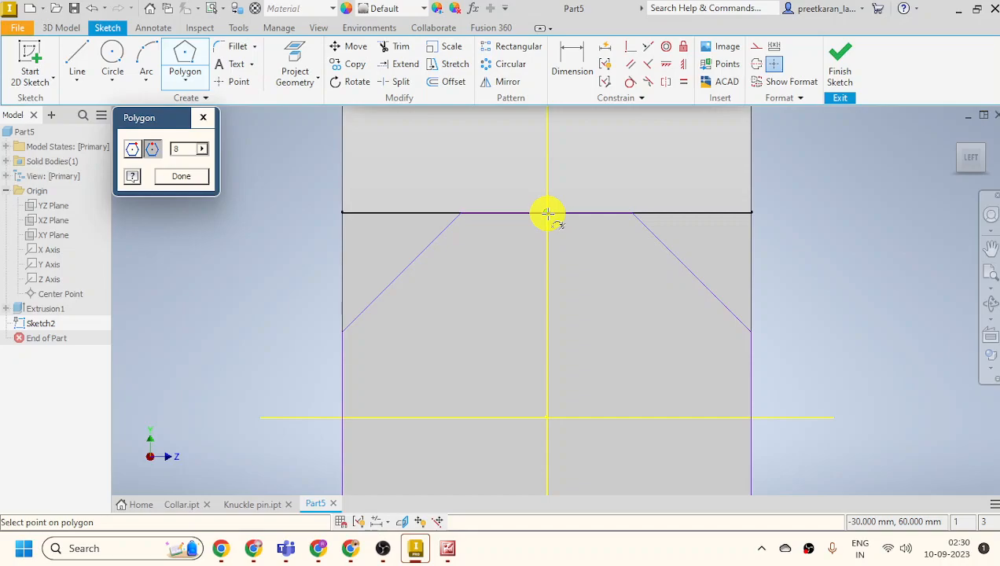
{"action": "left_click", "coordinate": [547, 212]}
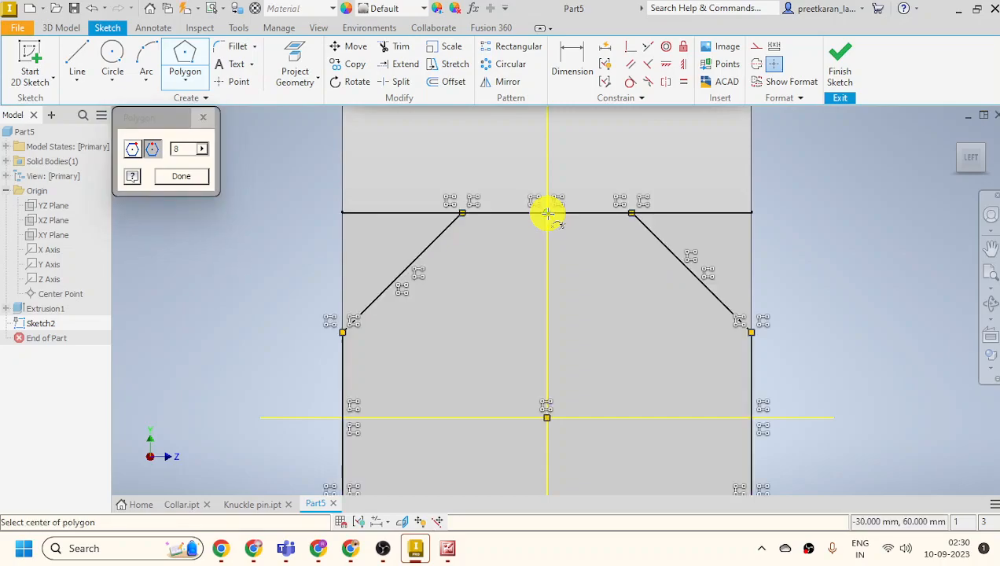
{"action": "scroll", "coordinate": [548, 213], "scroll_direction": "up", "scroll_amount": 5}
{"action": "left_click", "coordinate": [178, 177]}
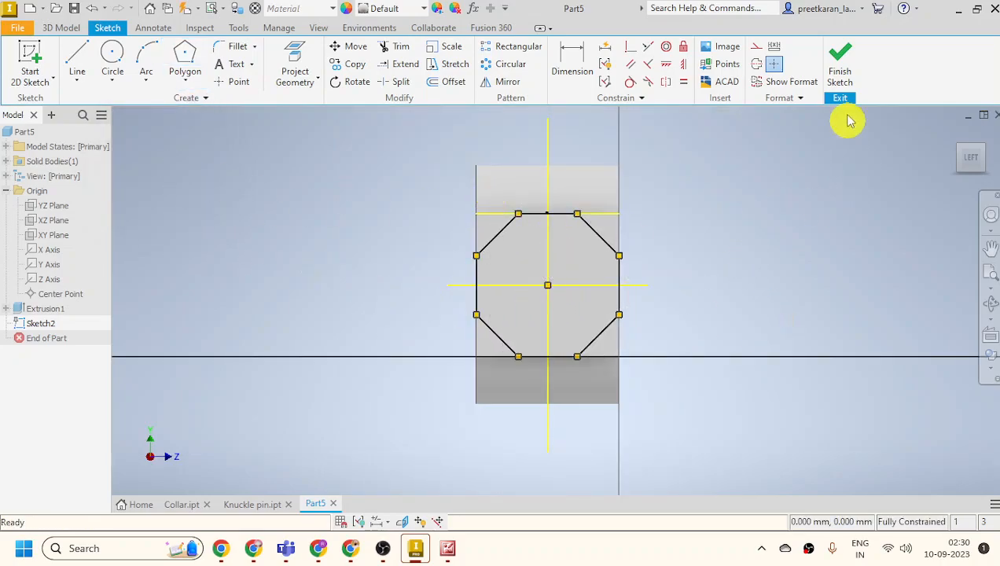
{"action": "left_click", "coordinate": [841, 67]}
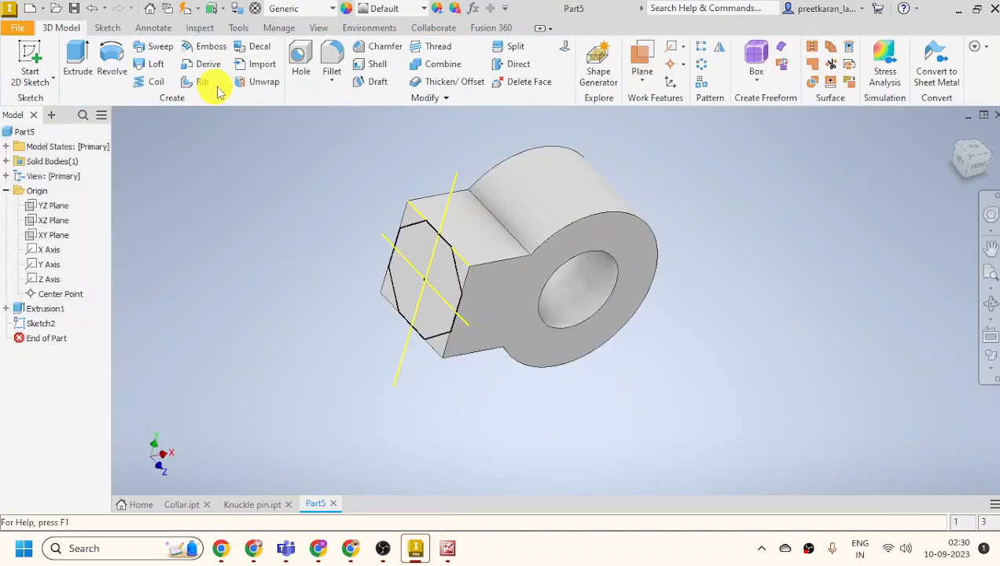
Extrude the octagon 60 mm outward from the end face, joined to the body.
{"action": "left_click", "coordinate": [78, 61]}
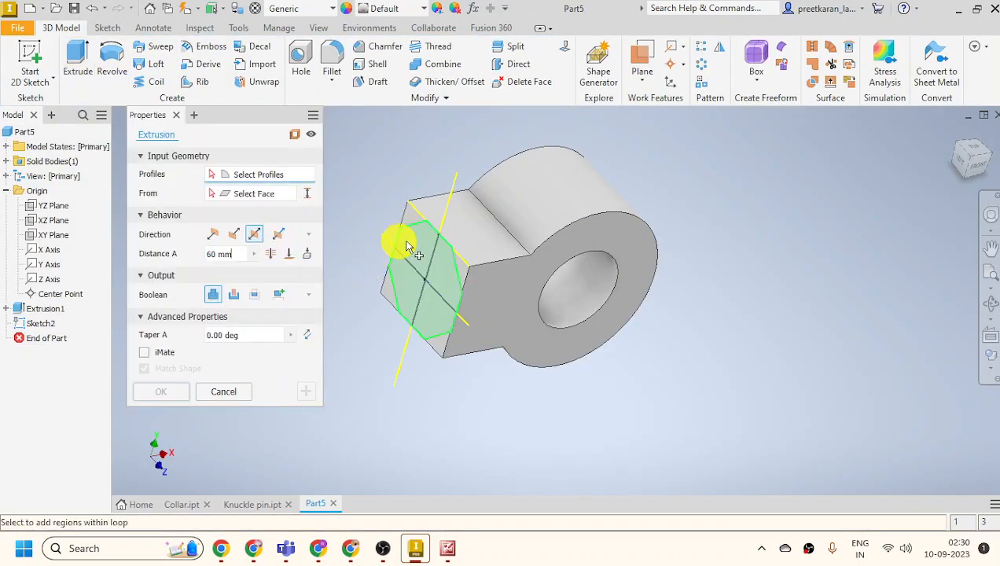
{"action": "left_click", "coordinate": [450, 255]}
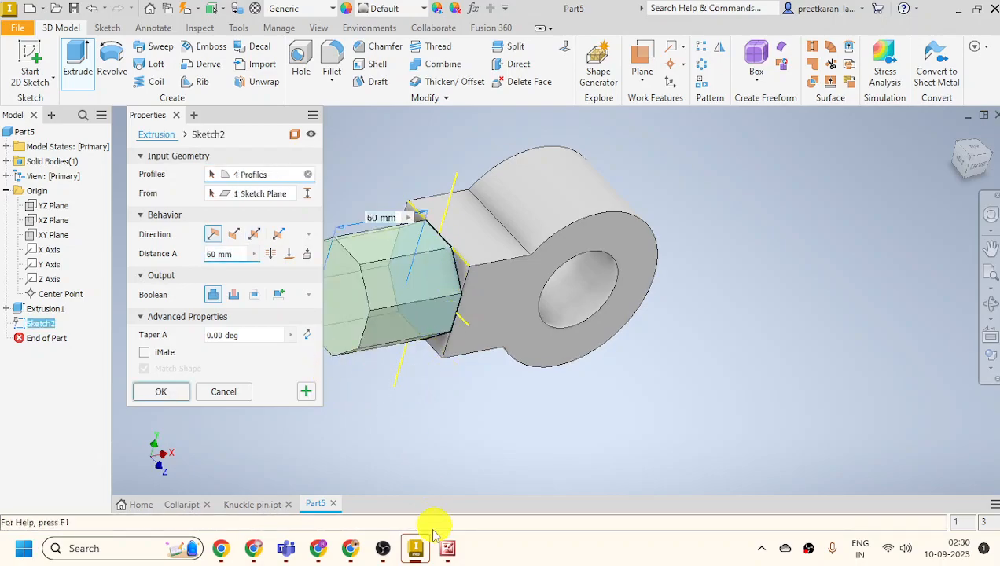
{"action": "left_click", "coordinate": [160, 392]}
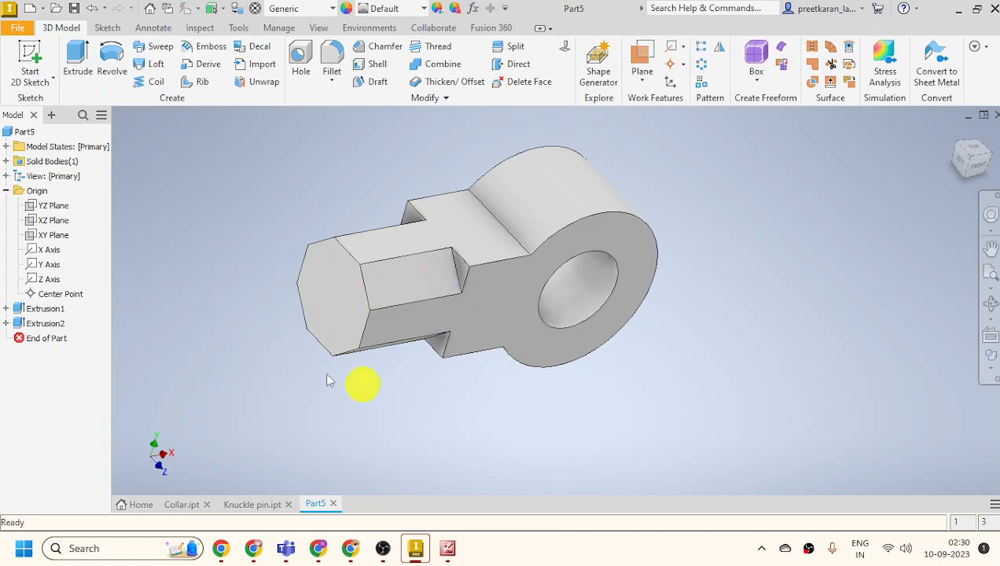
Start a sketch on the octagonal section's end face and draw a circle of about 33 mm diameter at its centre.
{"action": "left_click", "coordinate": [341, 297]}
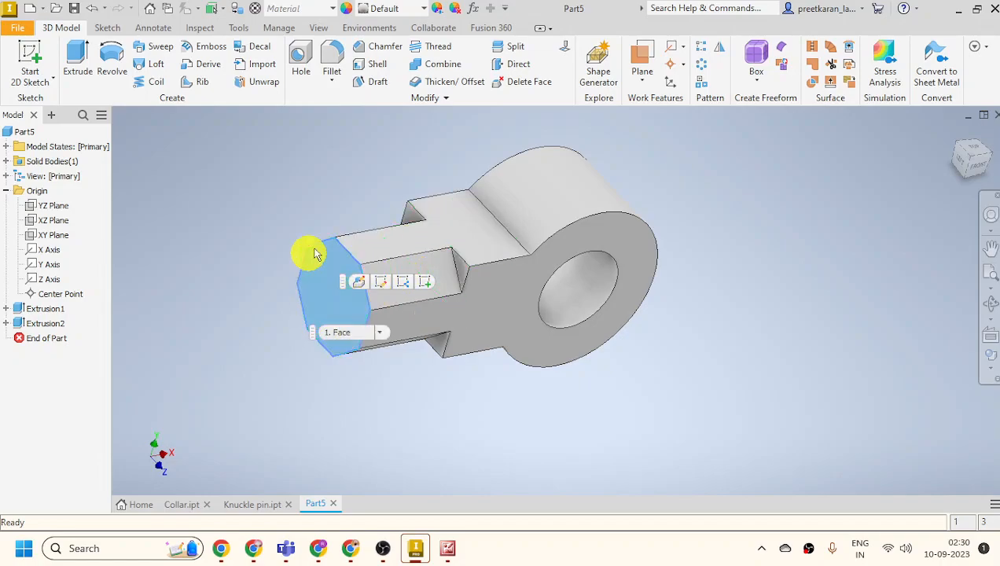
{"action": "left_click", "coordinate": [424, 287]}
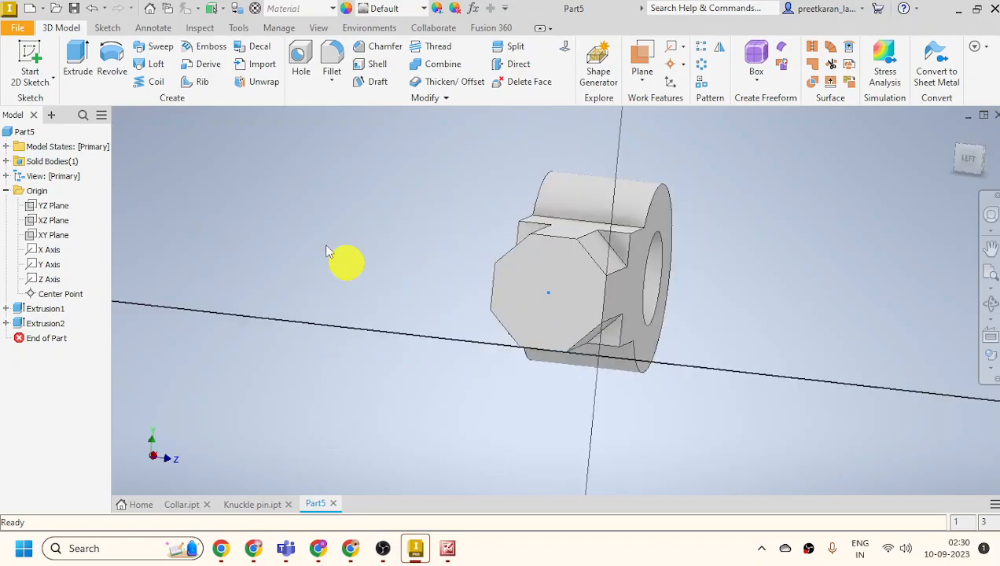
{"action": "left_click", "coordinate": [110, 56]}
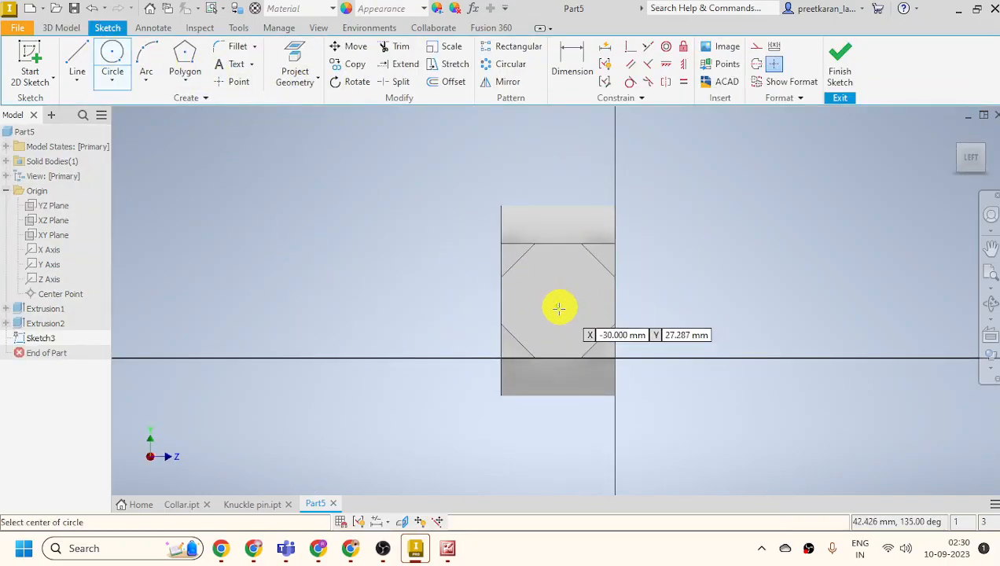
{"action": "left_click", "coordinate": [306, 80]}
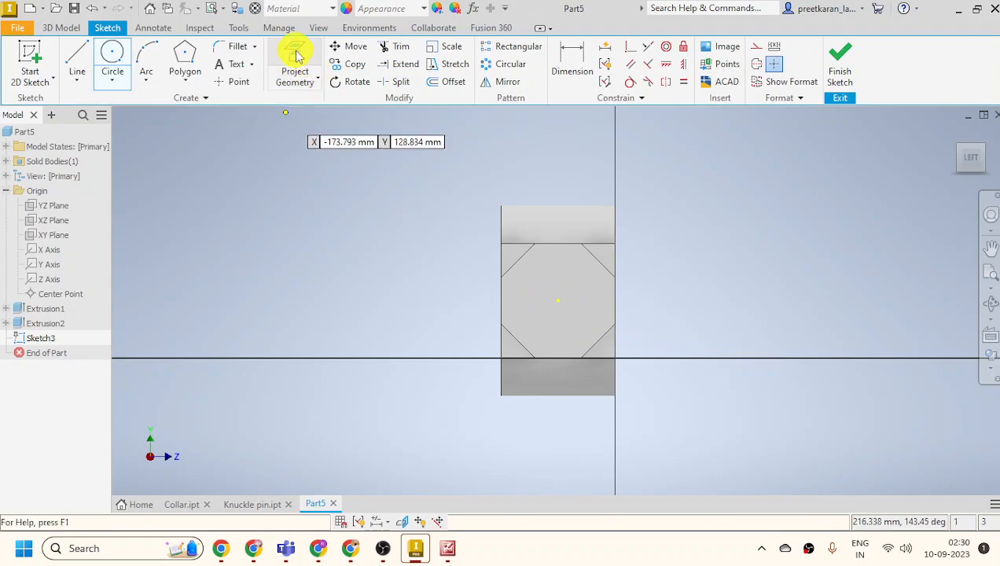
{"action": "left_click", "coordinate": [113, 61]}
{"action": "left_click", "coordinate": [558, 300]}
{"action": "left_click", "coordinate": [558, 330]}
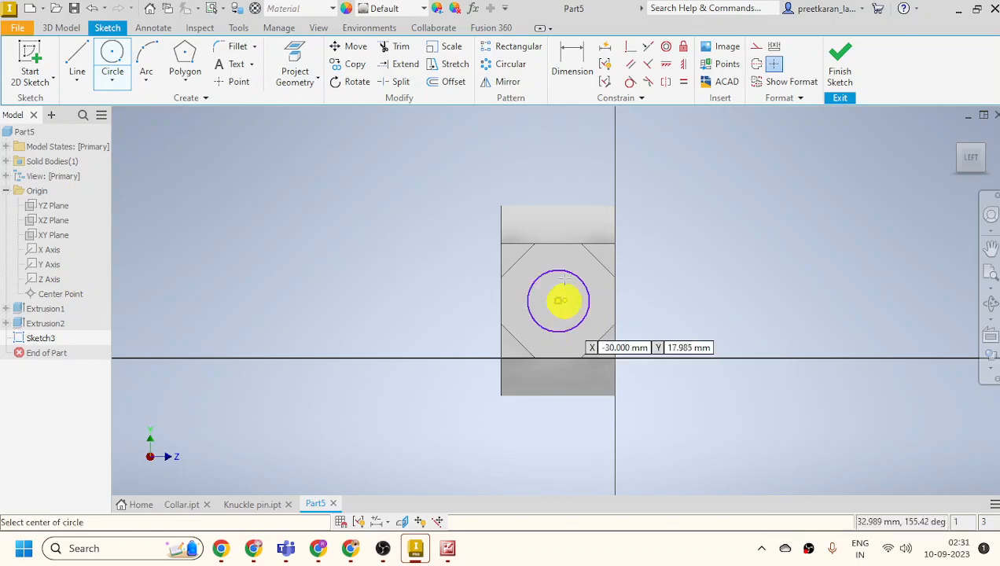
Dimension the circle's diameter and set it to 50 mm.
{"action": "left_click", "coordinate": [572, 61]}
{"action": "left_click", "coordinate": [532, 294]}
{"action": "left_click", "coordinate": [432, 288]}
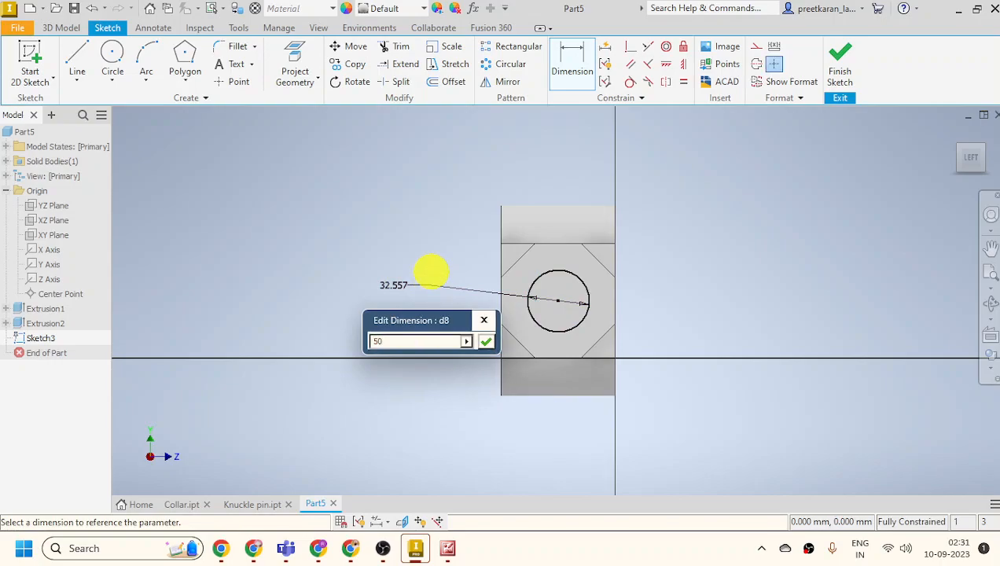
{"action": "type", "text": "50"}
{"action": "key", "text": "Return"}
Finish the sketch and extrude the circle outward from the octagonal end face to form the cylindrical shank.
{"action": "left_click", "coordinate": [841, 62]}
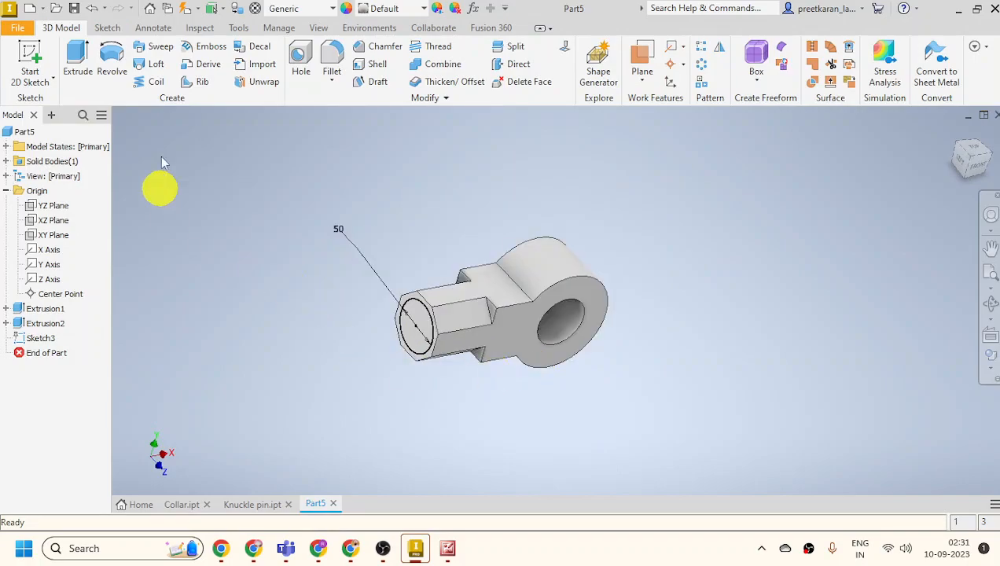
{"action": "left_click", "coordinate": [79, 61]}
{"action": "left_click", "coordinate": [155, 398]}
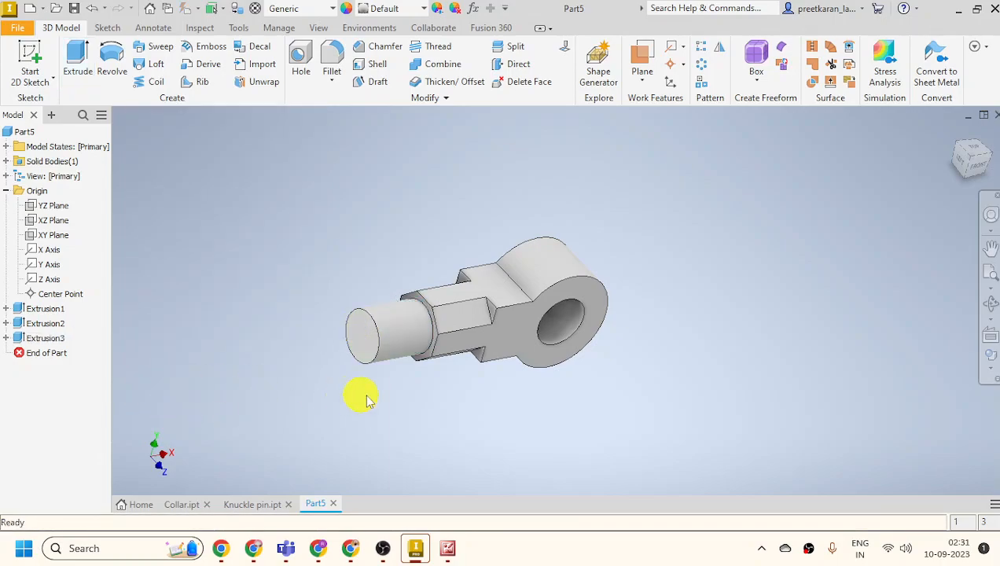
Fillet the circular edge where the shank meets the octagonal end face with a 5 mm radius.
{"action": "scroll", "coordinate": [370, 398], "scroll_direction": "down", "scroll_amount": 5}
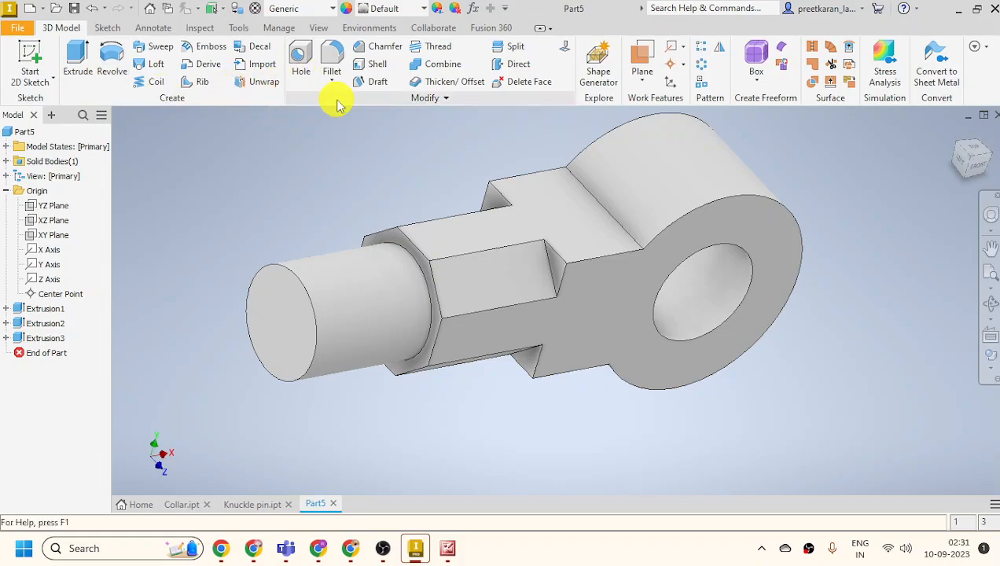
{"action": "left_click", "coordinate": [336, 55]}
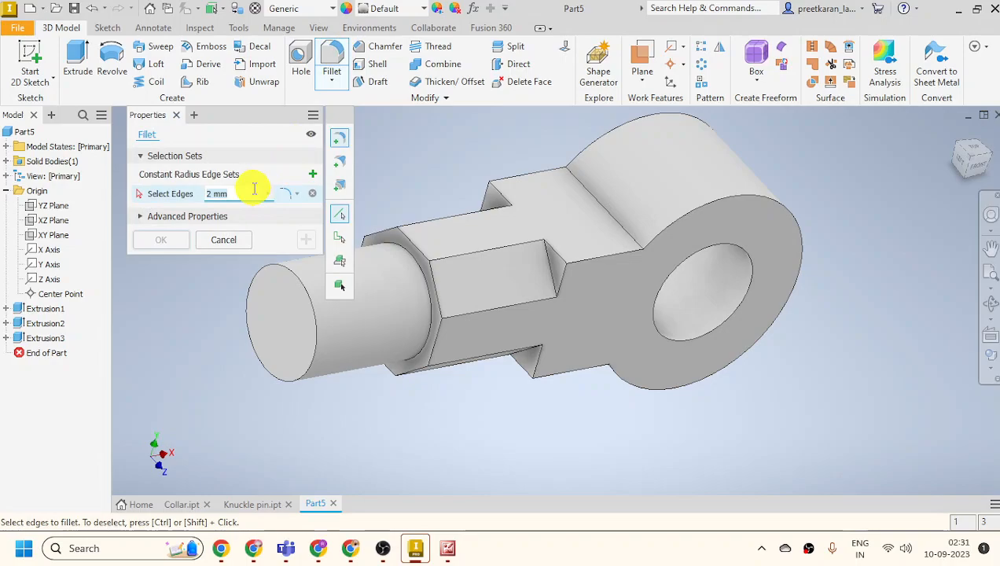
{"action": "type", "text": "5"}
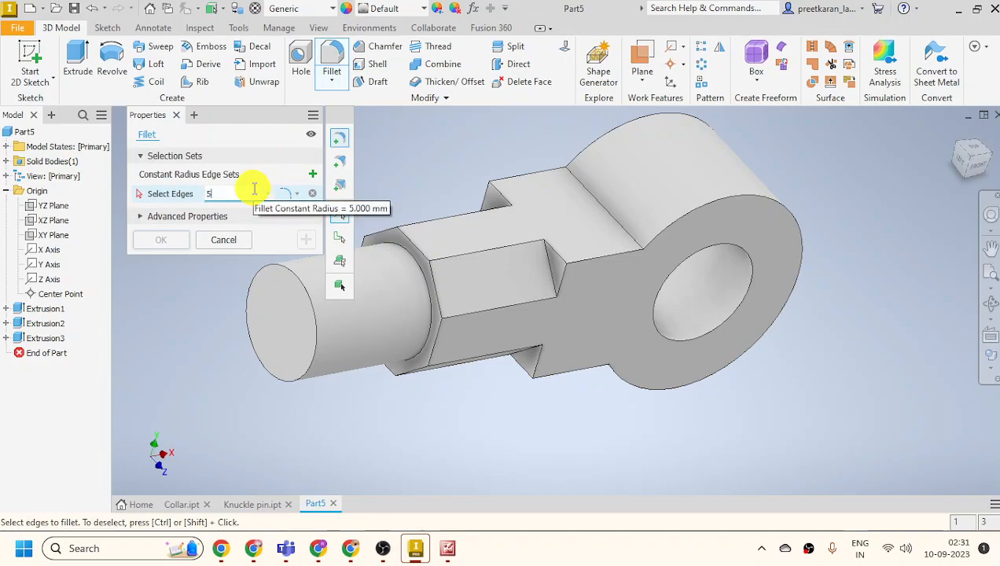
{"action": "left_click", "coordinate": [413, 261]}
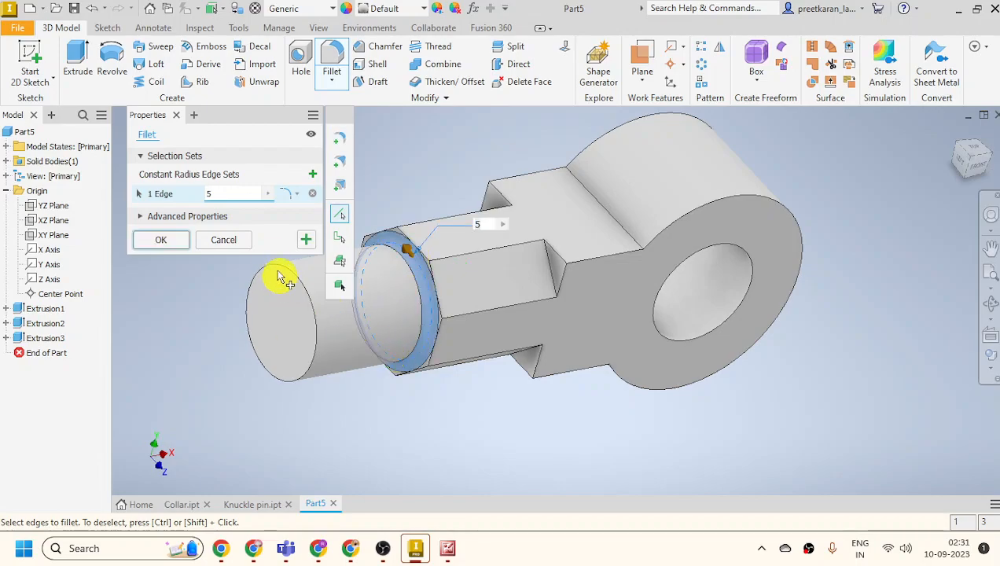
{"action": "left_click", "coordinate": [163, 239]}
{"action": "scroll", "coordinate": [425, 350], "scroll_direction": "down", "scroll_amount": 5}
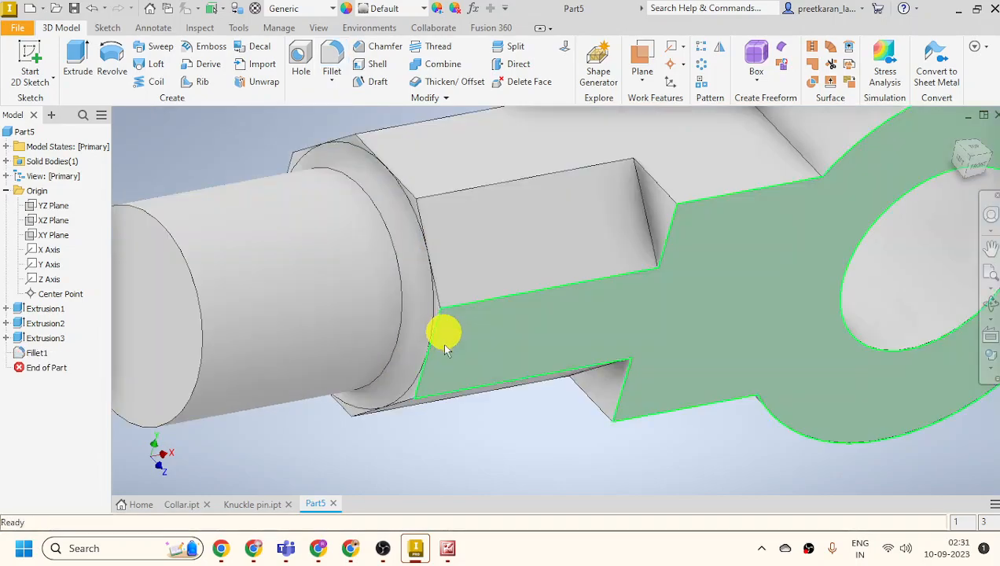
{"action": "scroll", "coordinate": [474, 429], "scroll_direction": "up", "scroll_amount": 5}
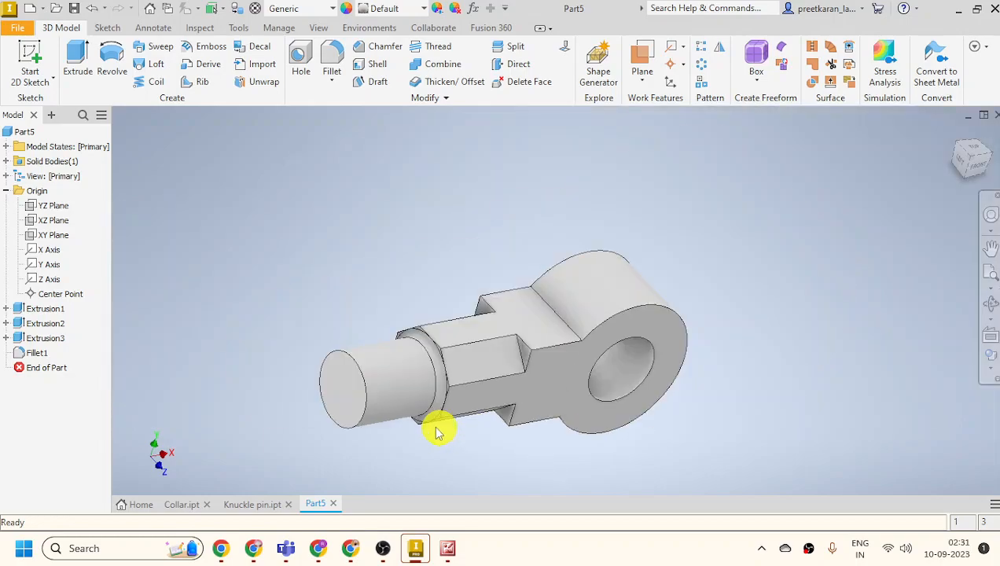
Try a 12 mm fillet on the inner edge where the octagon's diagonal flat meets the arm's triangular shoulder.
{"action": "scroll", "coordinate": [468, 424], "scroll_direction": "down", "scroll_amount": 3}
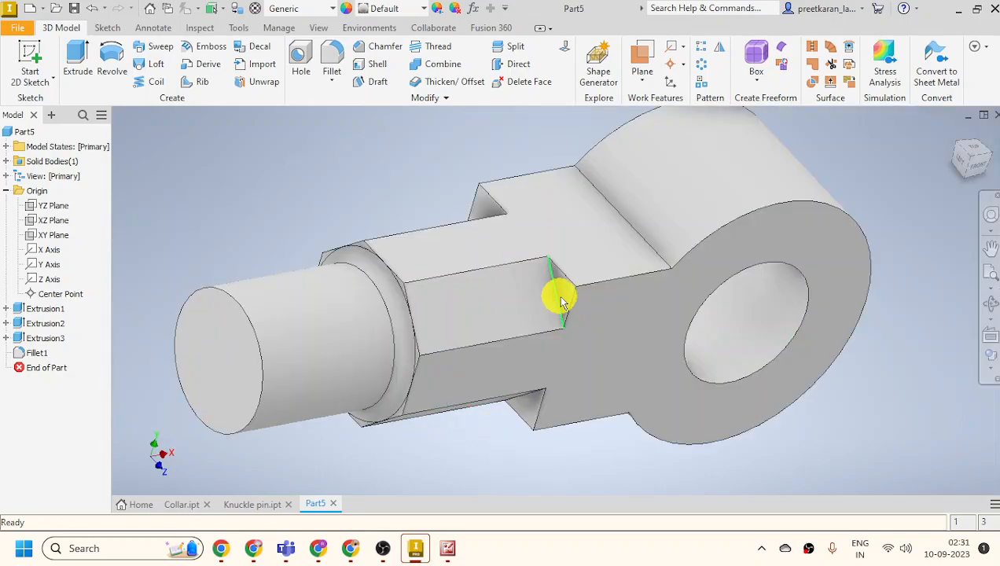
{"action": "scroll", "coordinate": [561, 299], "scroll_direction": "down", "scroll_amount": 2}
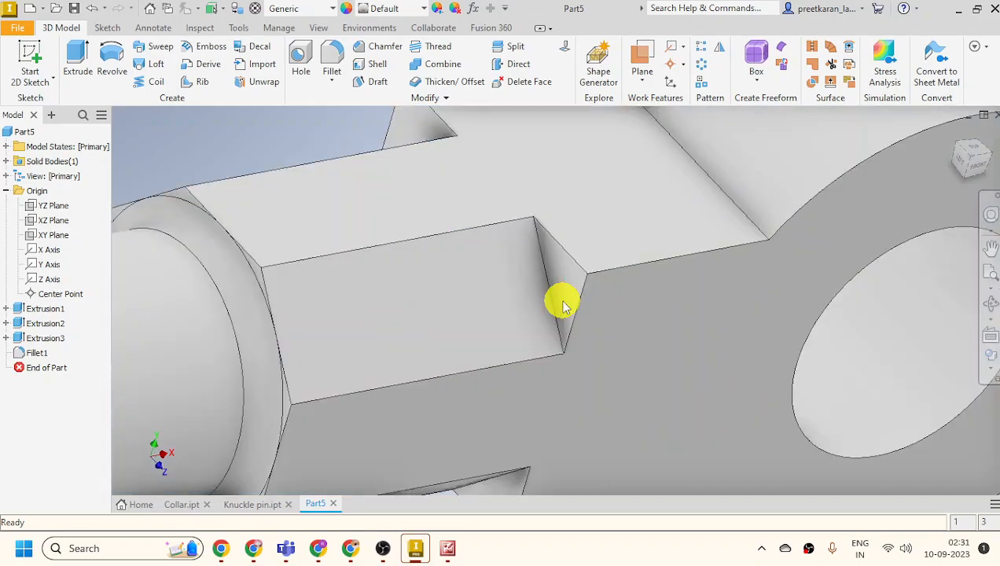
{"action": "scroll", "coordinate": [560, 302], "scroll_direction": "up", "scroll_amount": 2}
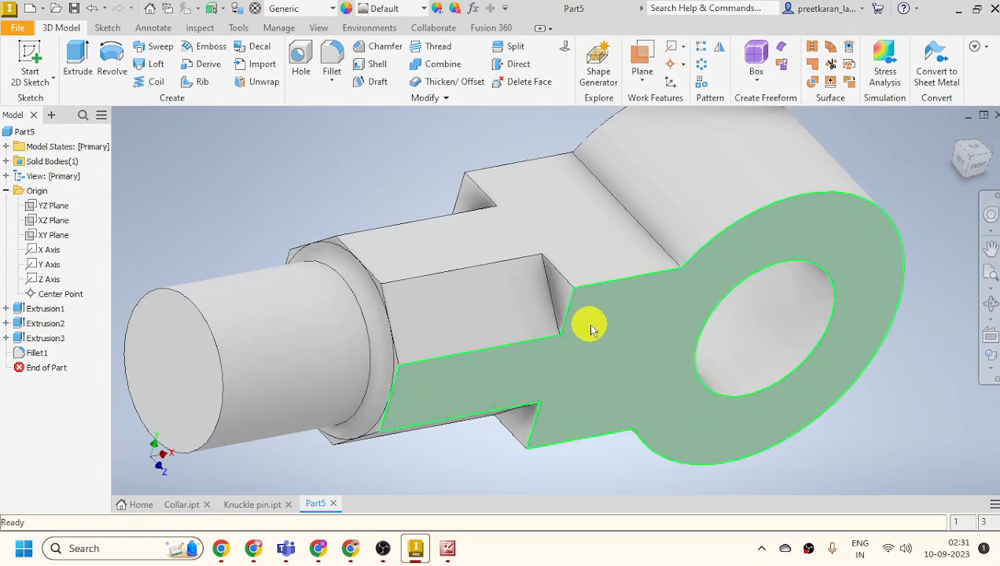
{"action": "scroll", "coordinate": [574, 344], "scroll_direction": "down", "scroll_amount": 3}
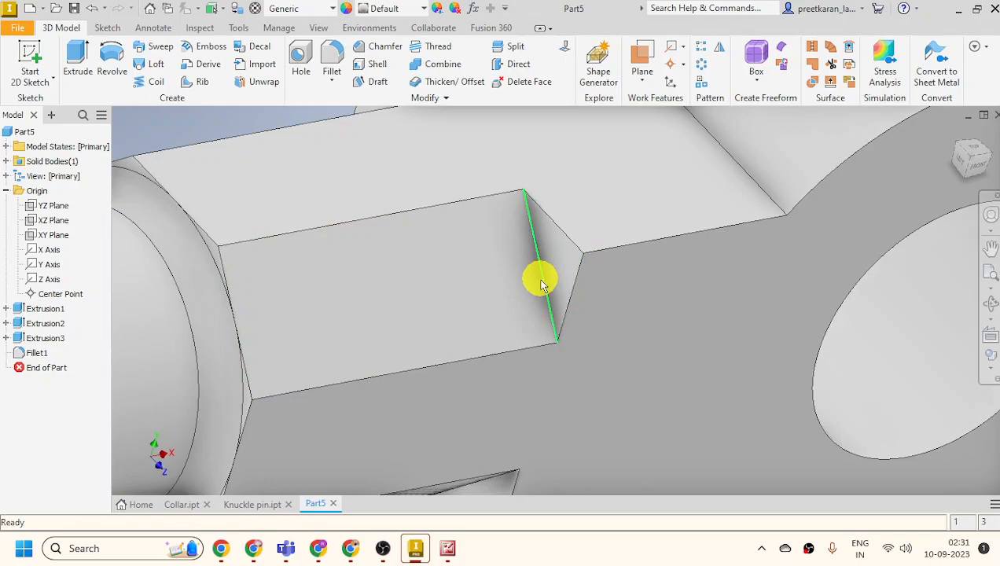
{"action": "scroll", "coordinate": [551, 283], "scroll_direction": "up", "scroll_amount": 3}
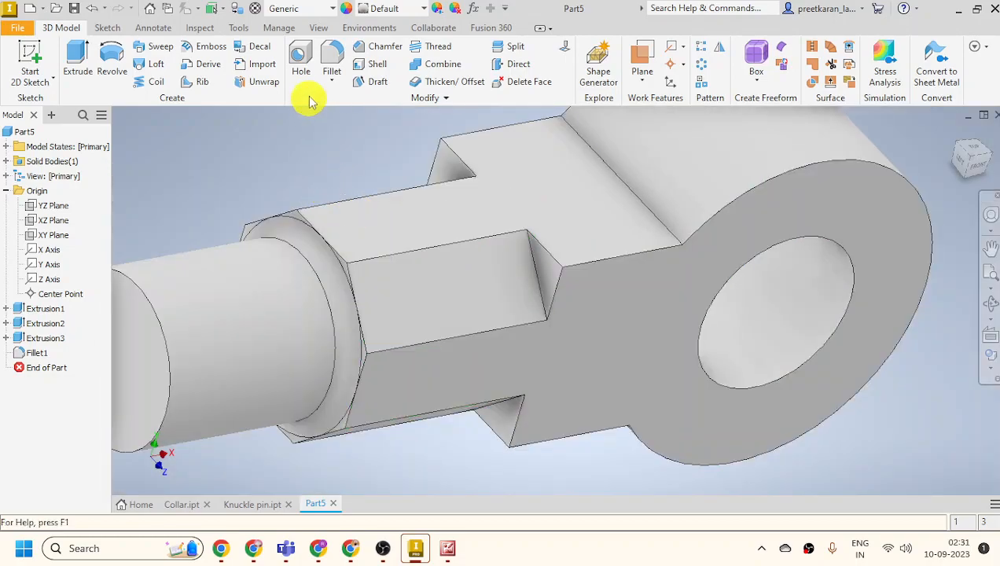
{"action": "left_click", "coordinate": [329, 54]}
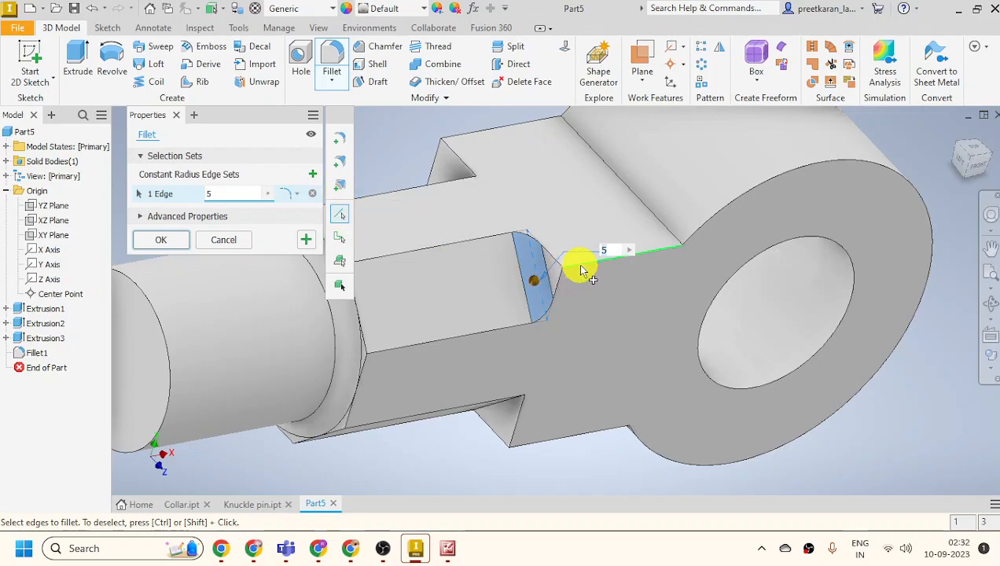
{"action": "type", "text": "12"}
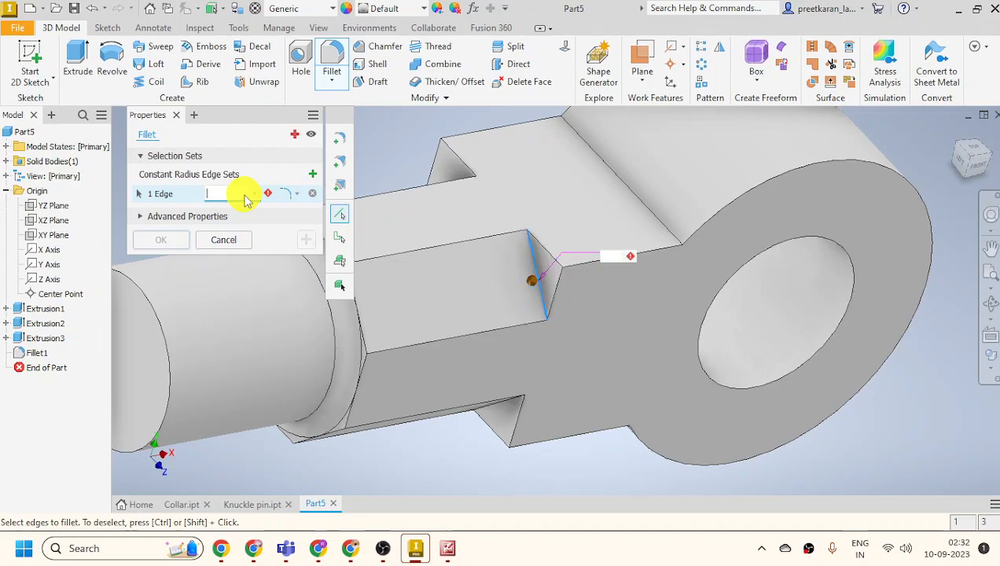
{"action": "key", "text": "Escape"}
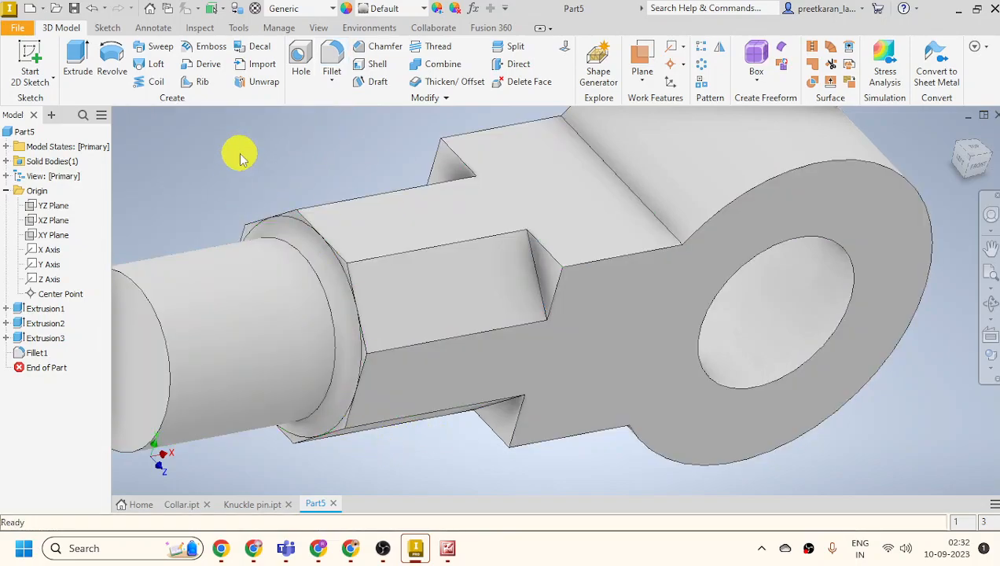
Annotate the distance from the shoulder's inner edge to the arm's outer corner, using the ASME - mm annotation standard.
{"action": "left_click", "coordinate": [152, 27]}
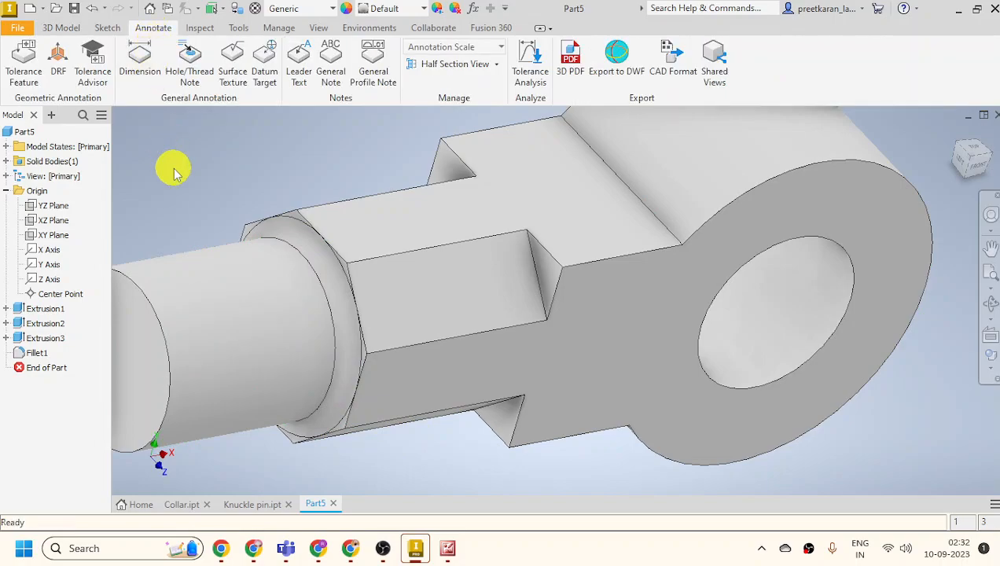
{"action": "left_click", "coordinate": [140, 62]}
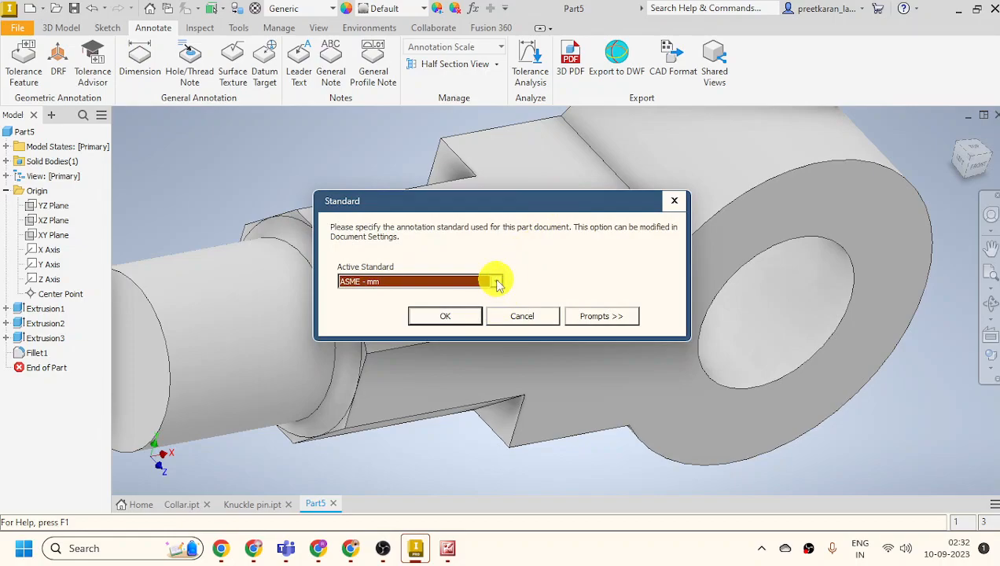
{"action": "left_click", "coordinate": [462, 316]}
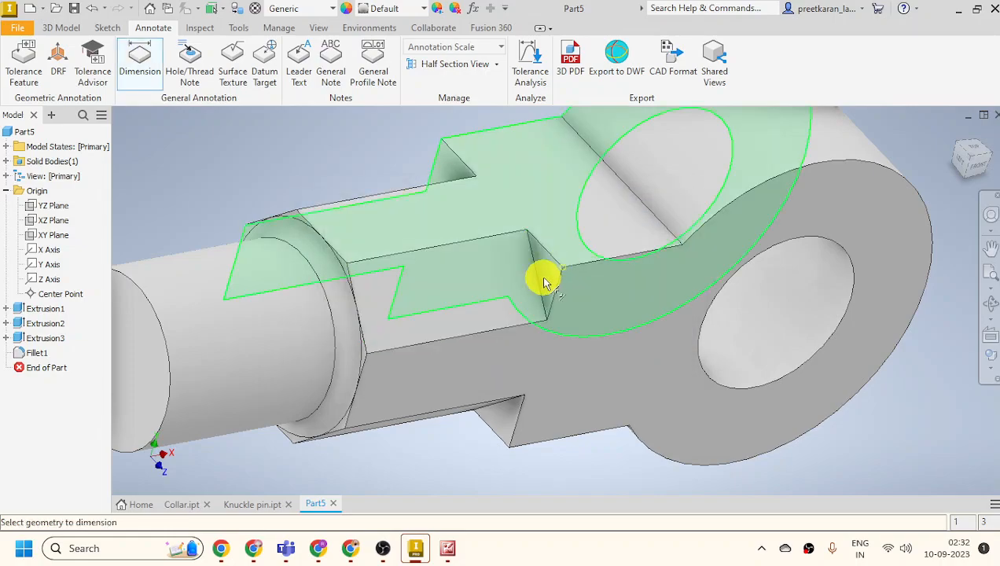
{"action": "left_click", "coordinate": [535, 279]}
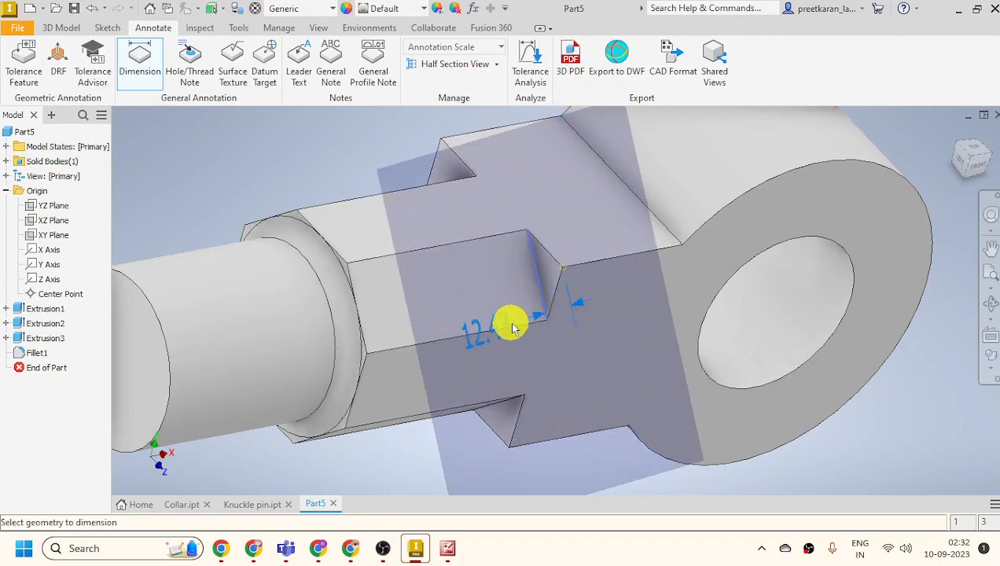
{"action": "left_click", "coordinate": [525, 298]}
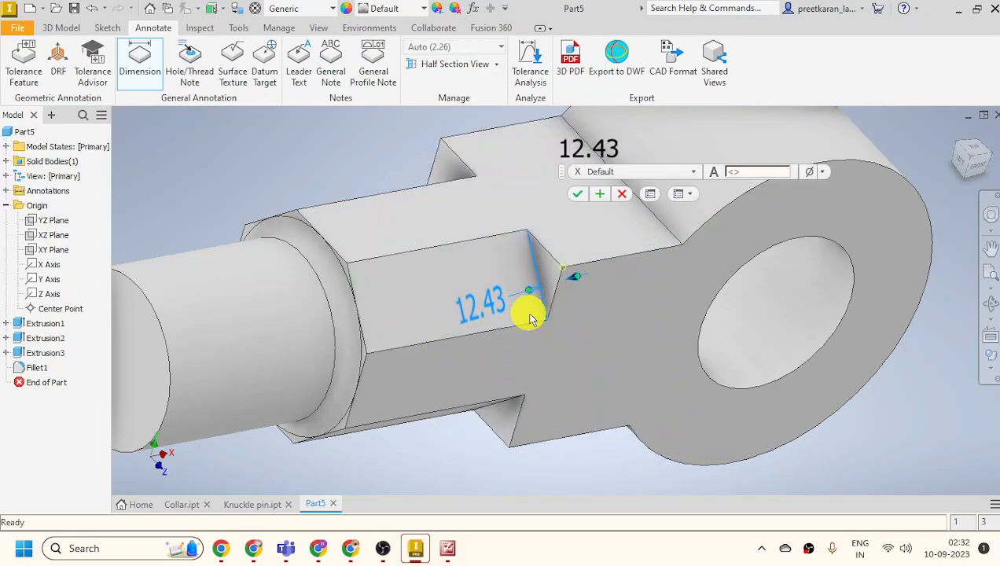
{"action": "left_click", "coordinate": [621, 197]}
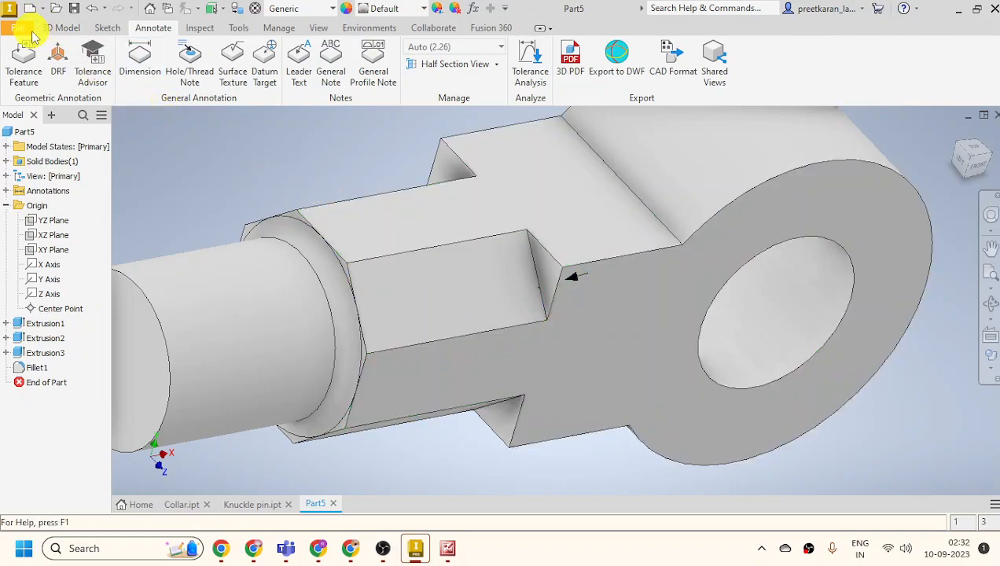
Try to fillet the inner edge between the octagon's diagonal flat and the shoulder with a 12.43 mm radius.
{"action": "left_click", "coordinate": [69, 27]}
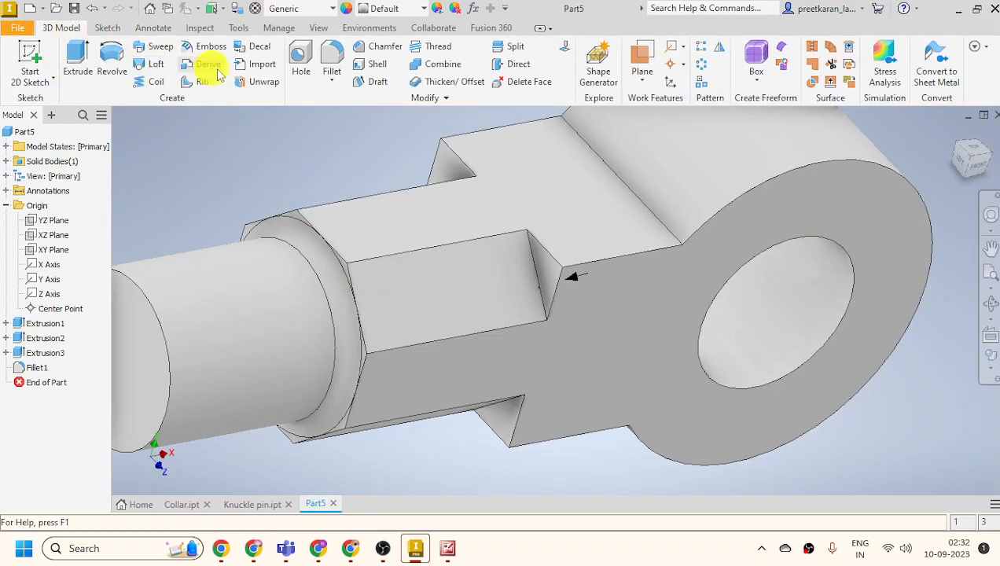
{"action": "left_click", "coordinate": [333, 59]}
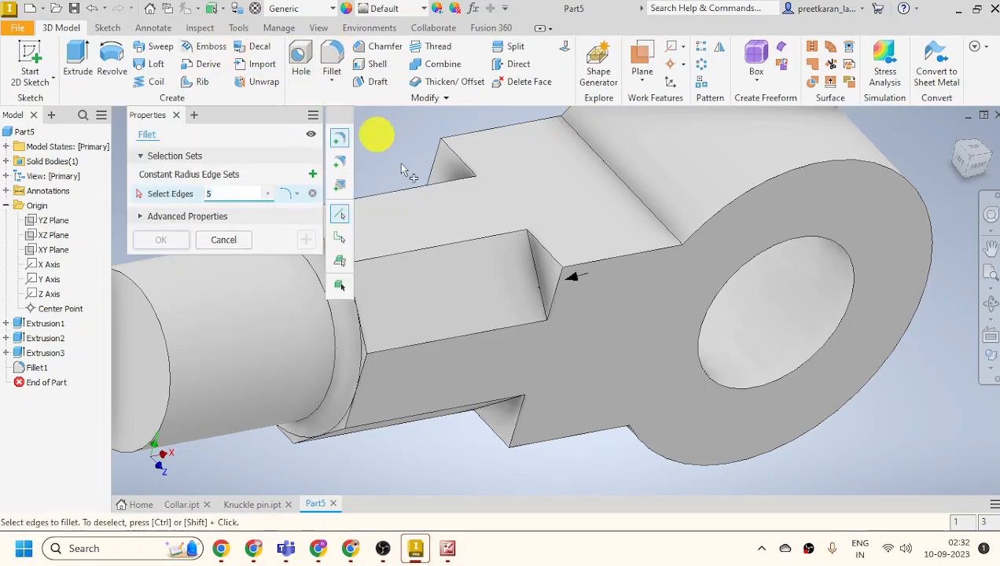
{"action": "left_click", "coordinate": [534, 274]}
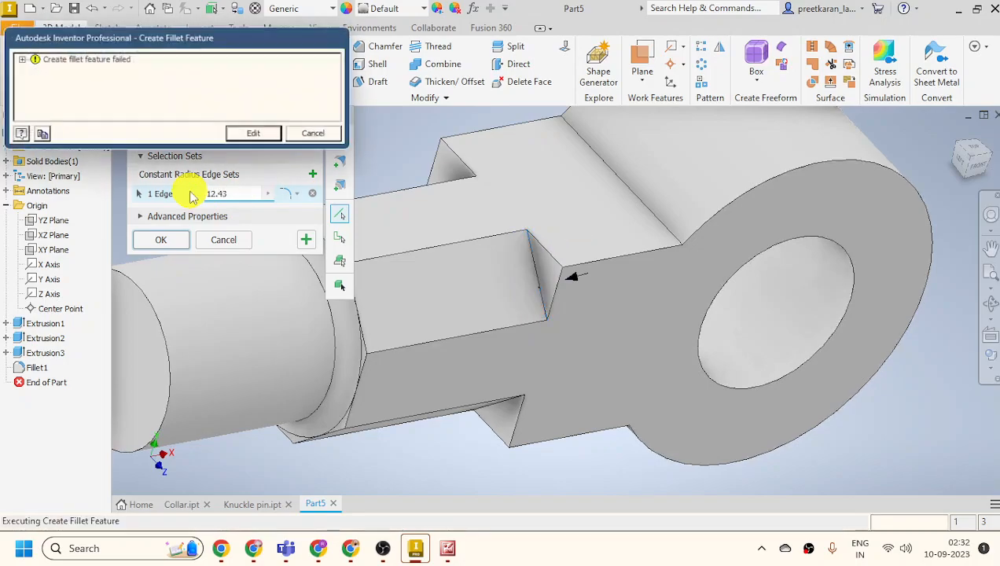
{"action": "left_click", "coordinate": [324, 137]}
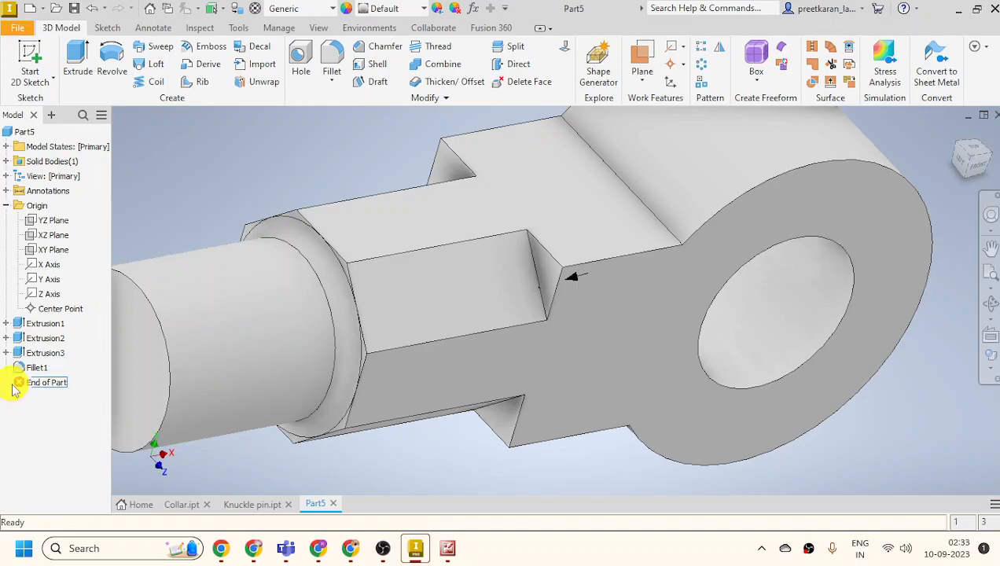
Measure the distance from the arm's outer corner to the diagonal line in the octagonal section's sketch, without keeping the dimension.
{"action": "left_click", "coordinate": [49, 339]}
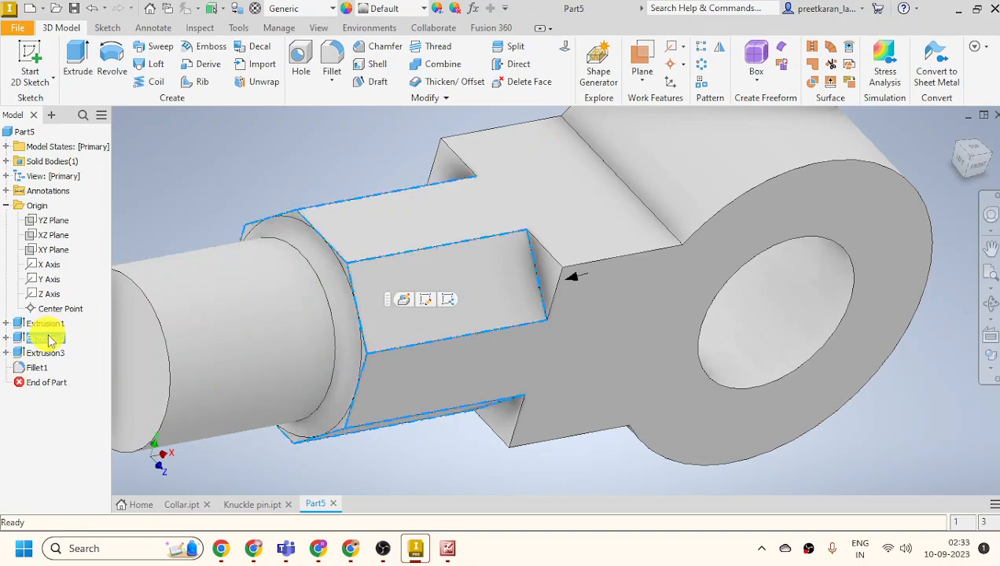
{"action": "left_click", "coordinate": [183, 207]}
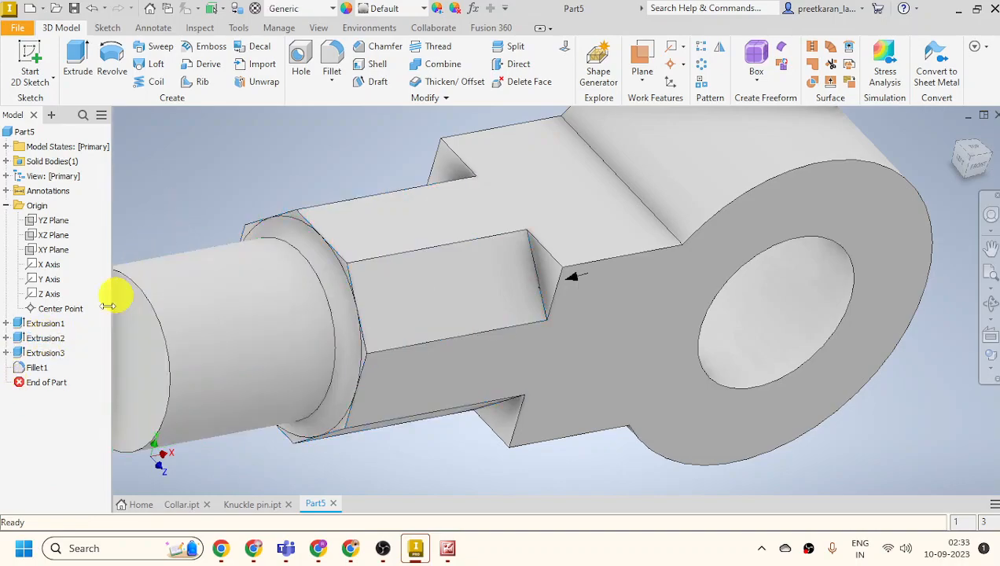
{"action": "left_click", "coordinate": [7, 338]}
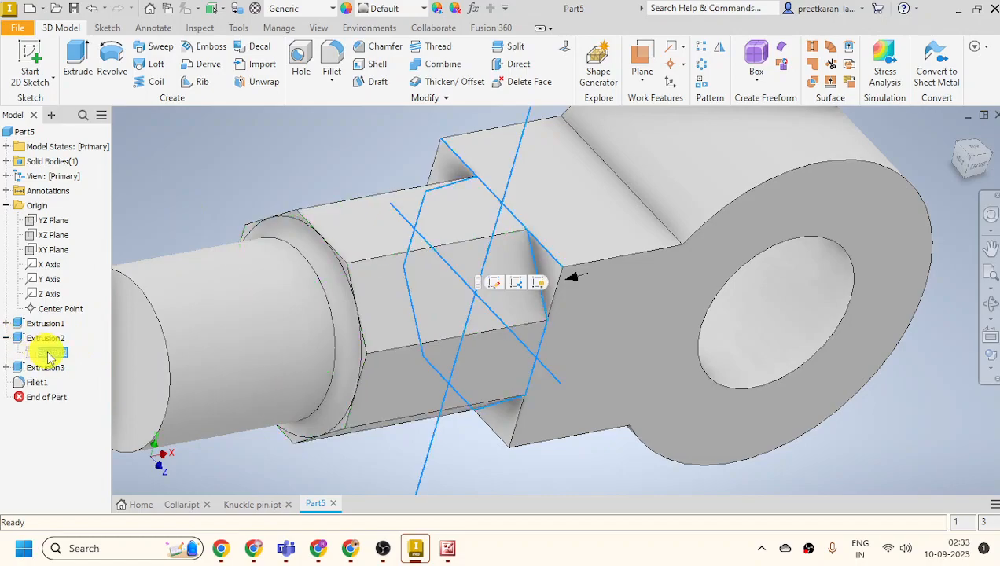
{"action": "left_click", "coordinate": [52, 353]}
{"action": "double_click", "coordinate": [55, 353]}
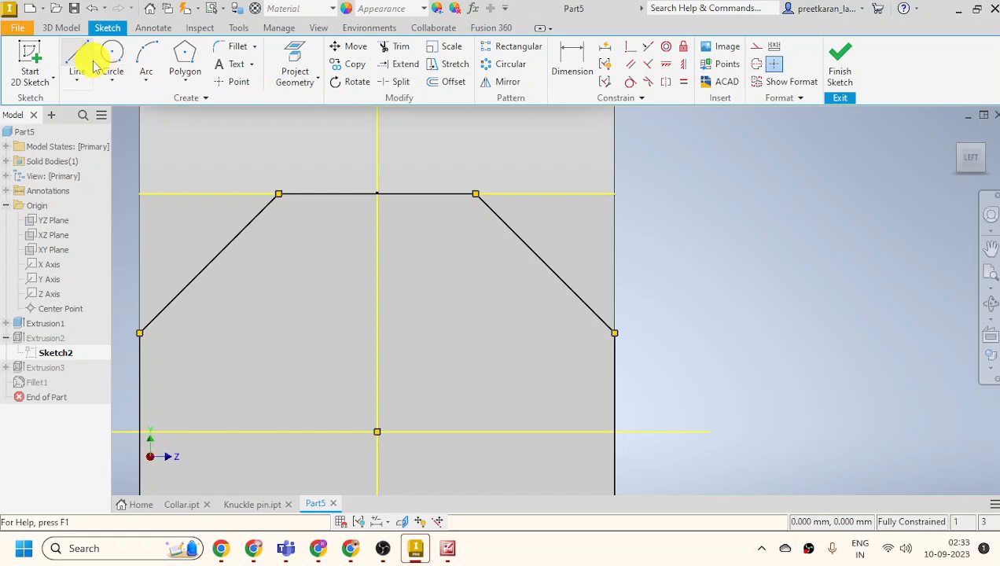
{"action": "left_click", "coordinate": [573, 62]}
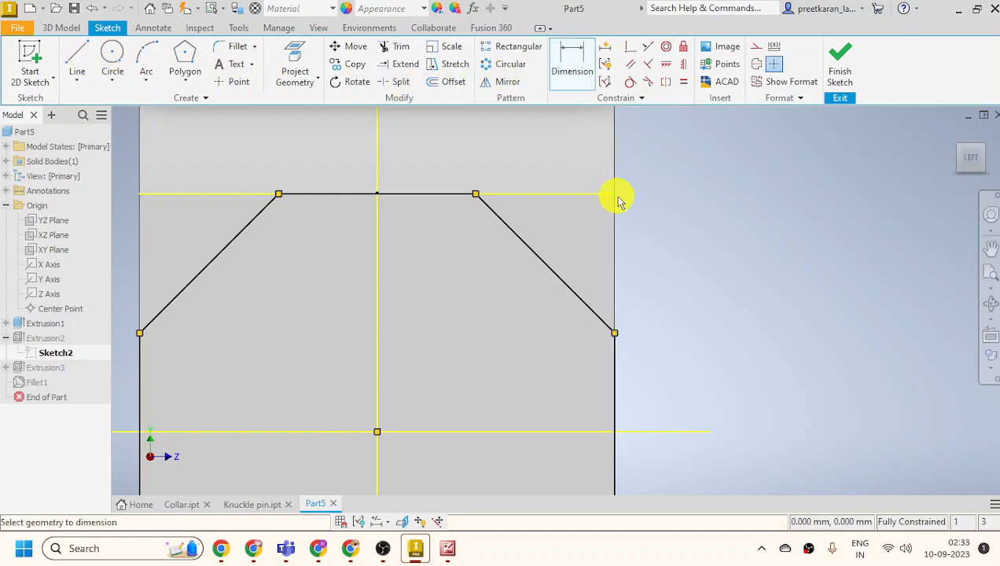
{"action": "left_click", "coordinate": [545, 263]}
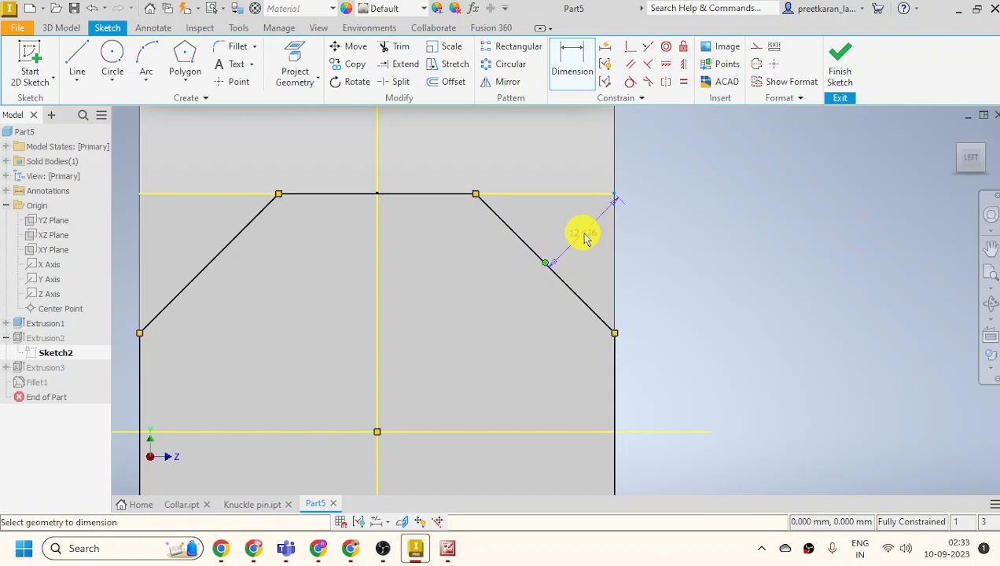
{"action": "left_click", "coordinate": [594, 252]}
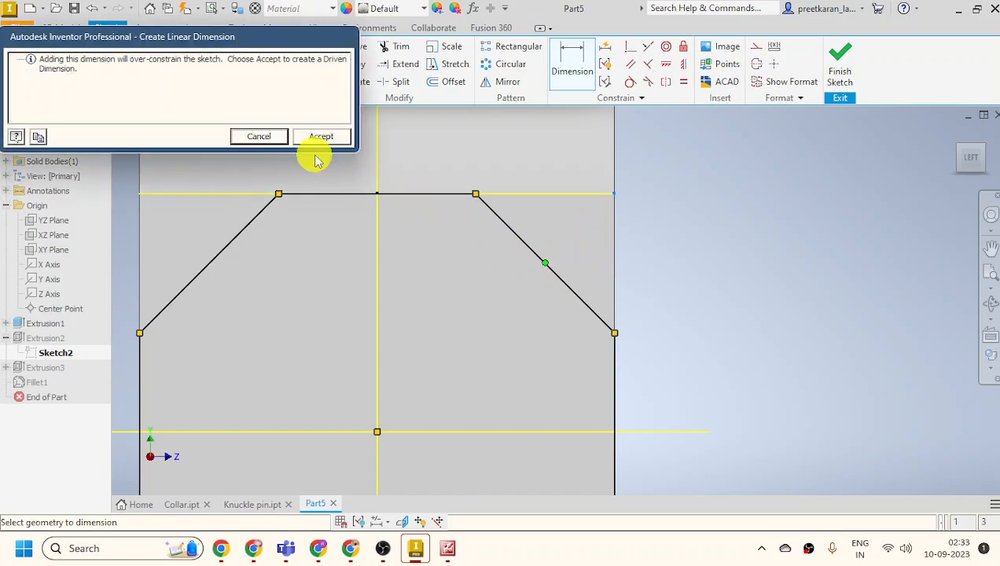
{"action": "left_click", "coordinate": [275, 137]}
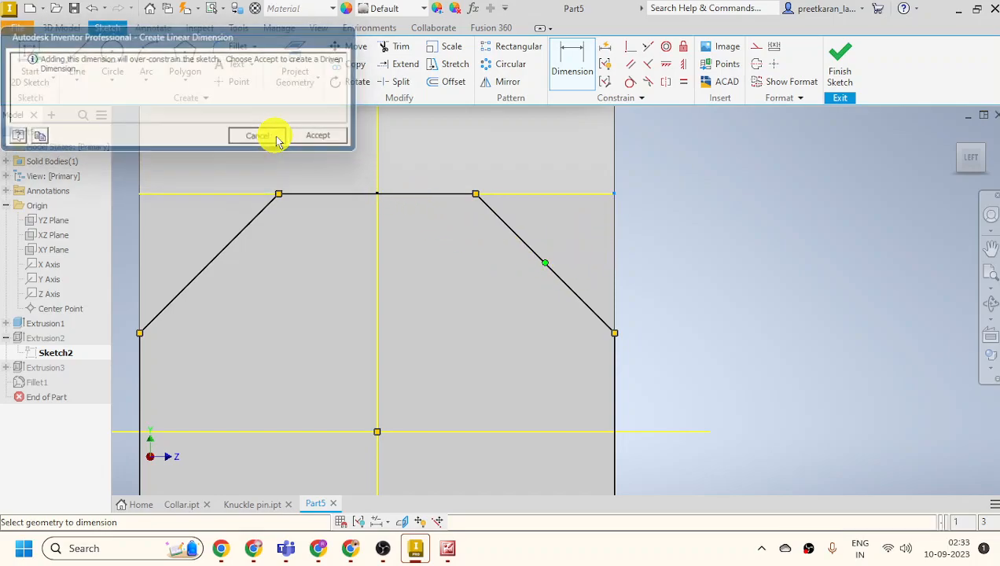
{"action": "left_click", "coordinate": [856, 66]}
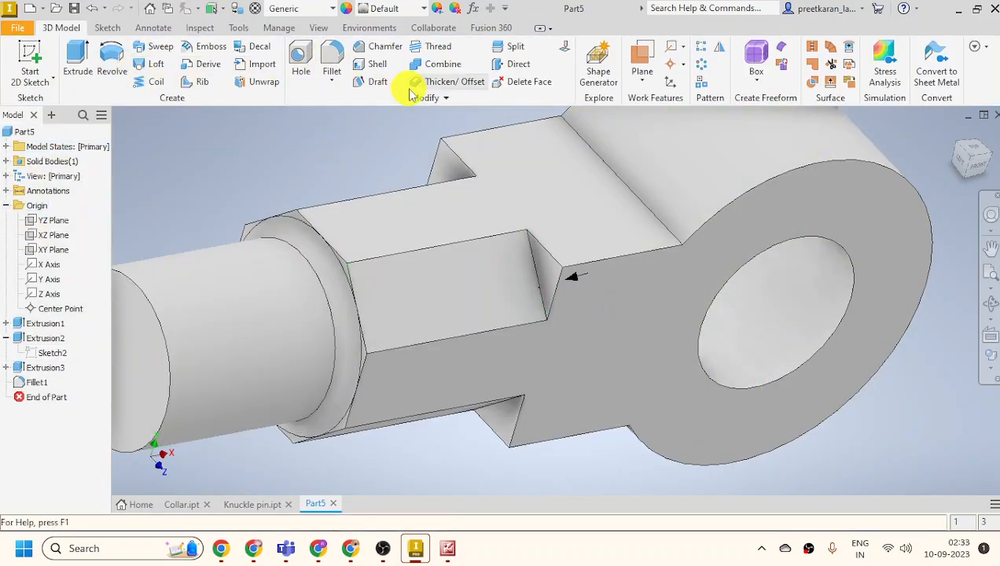
Fillet the inner edge between the octagon's diagonal flat and the arm's triangular shoulder with a 12.42 mm radius.
{"action": "left_click", "coordinate": [330, 56]}
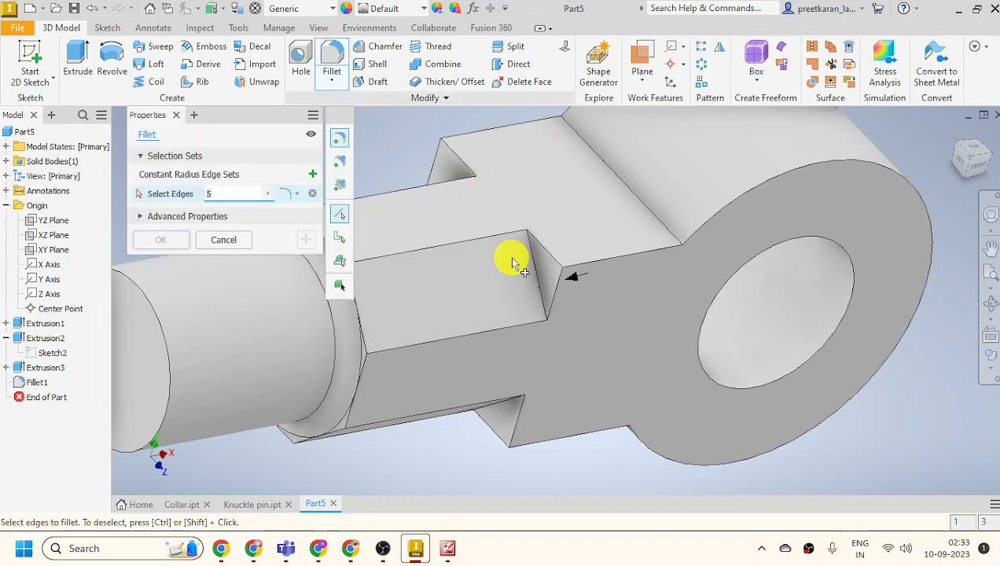
{"action": "left_click", "coordinate": [539, 276]}
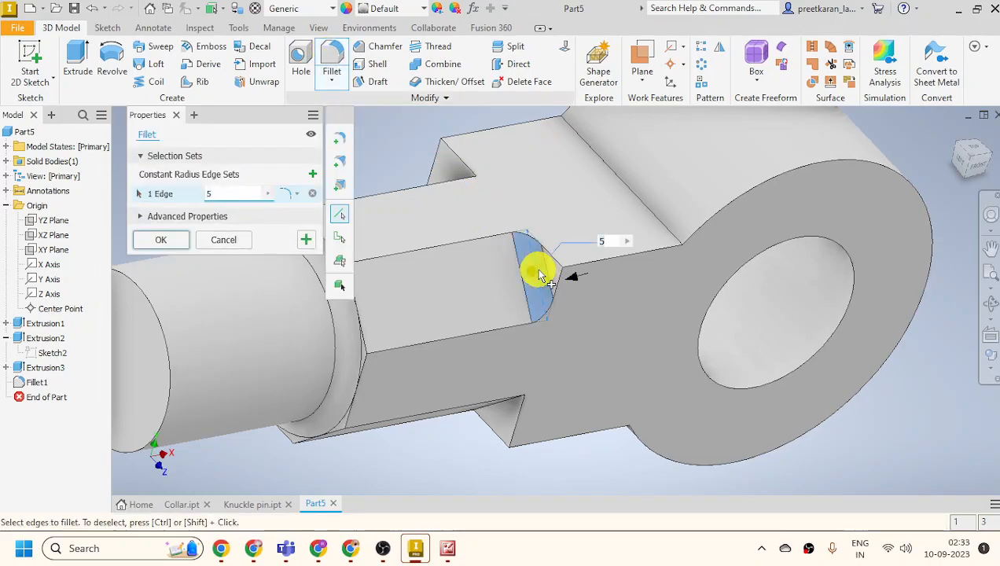
{"action": "left_click", "coordinate": [210, 196]}
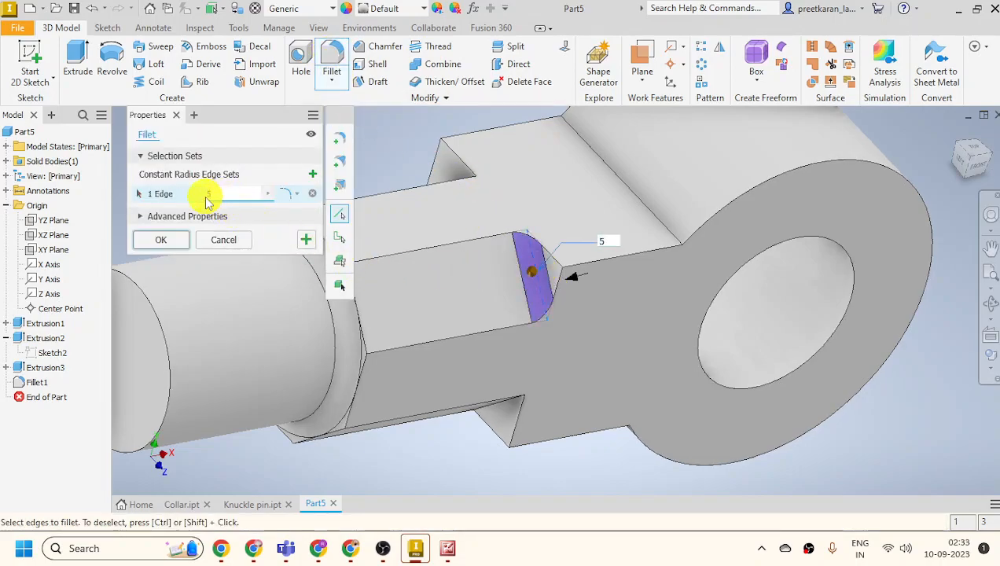
{"action": "type", "text": "12.42"}
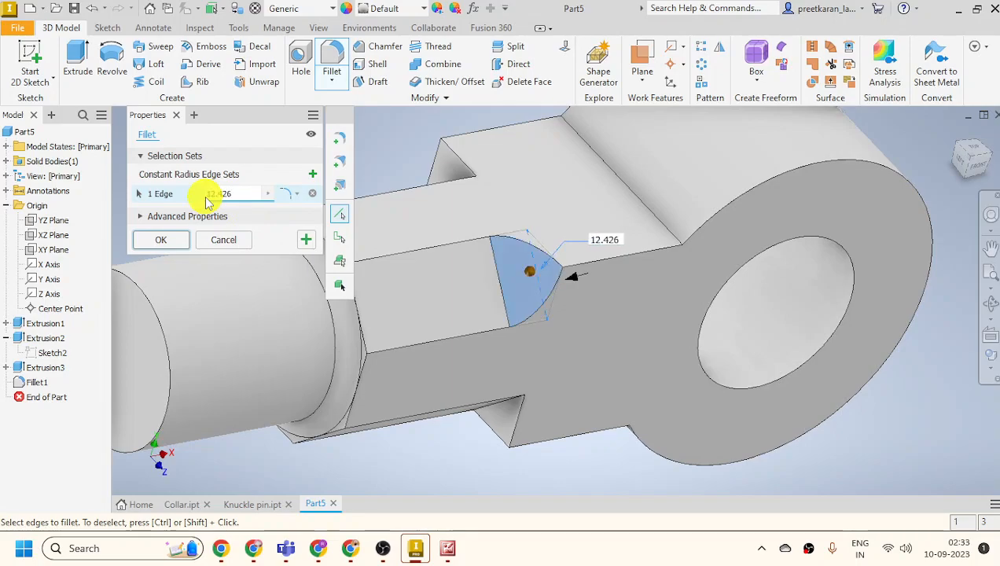
{"action": "key", "text": "Return"}
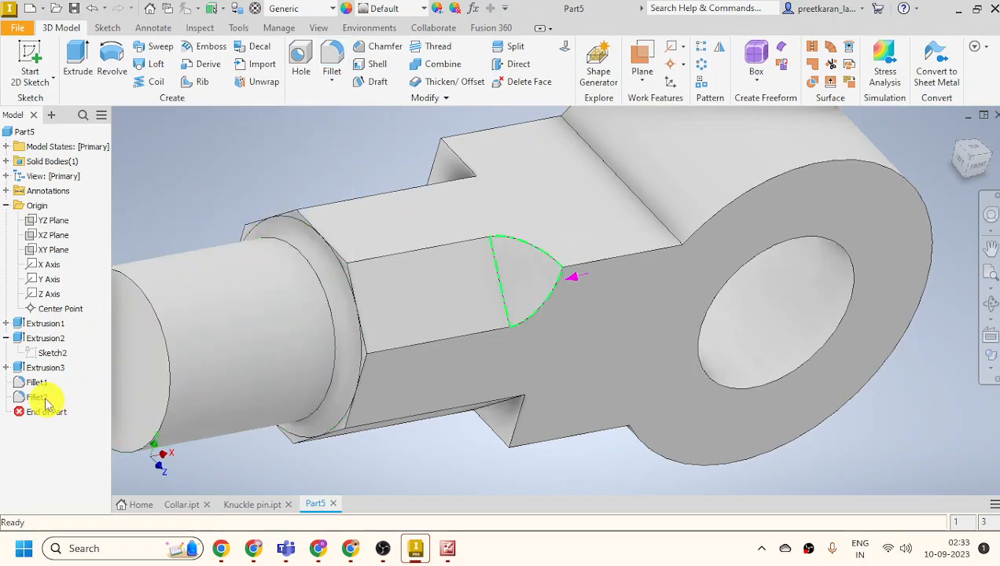
Add the inner edges of the other three shoulders to the existing 12.42 mm fillet.
{"action": "double_click", "coordinate": [34, 398]}
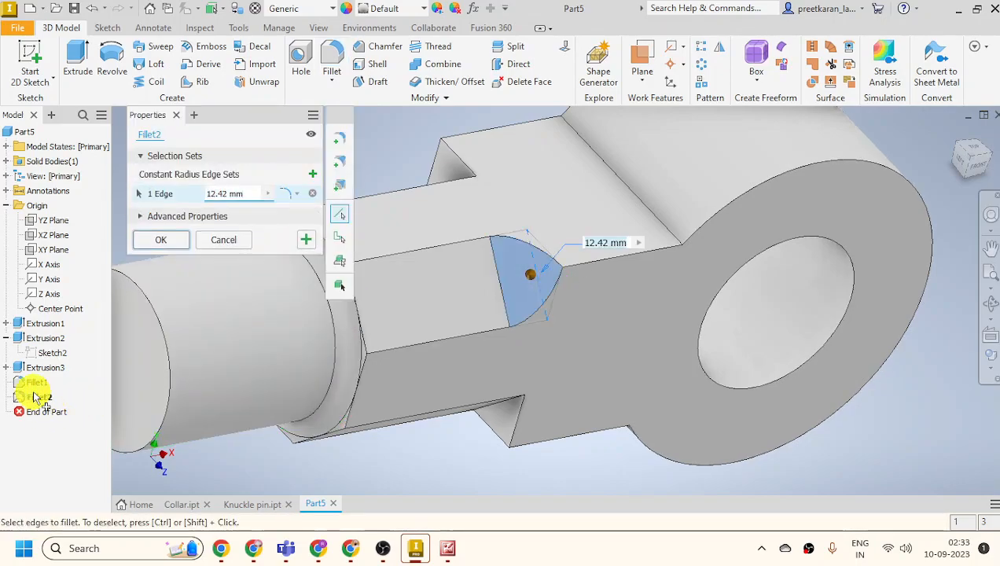
{"action": "left_click", "coordinate": [497, 411]}
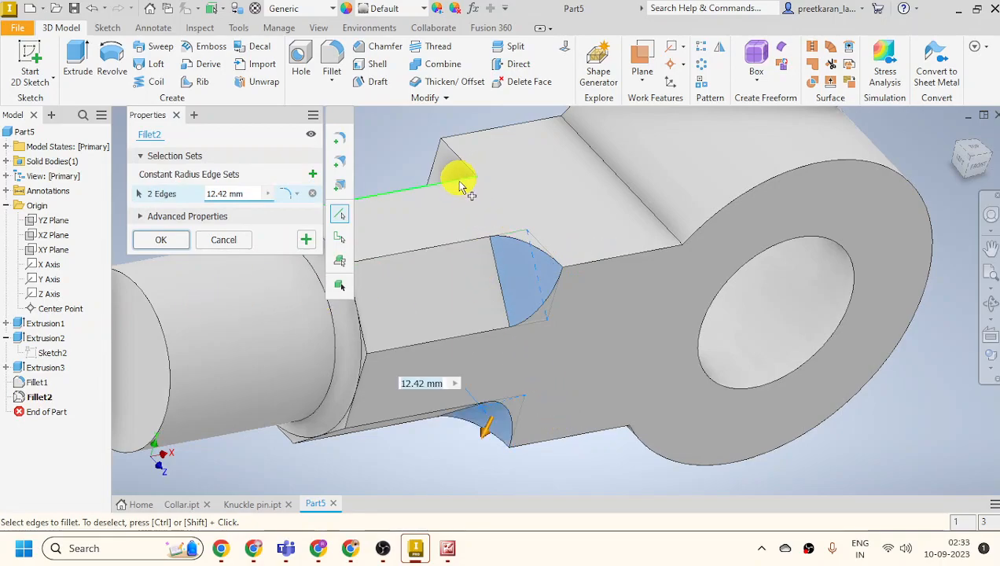
{"action": "left_click", "coordinate": [990, 304]}
{"action": "left_click_drag", "start_coordinate": [527, 281], "coordinate": [648, 260]}
{"action": "right_click", "coordinate": [648, 260]}
{"action": "left_click", "coordinate": [697, 263]}
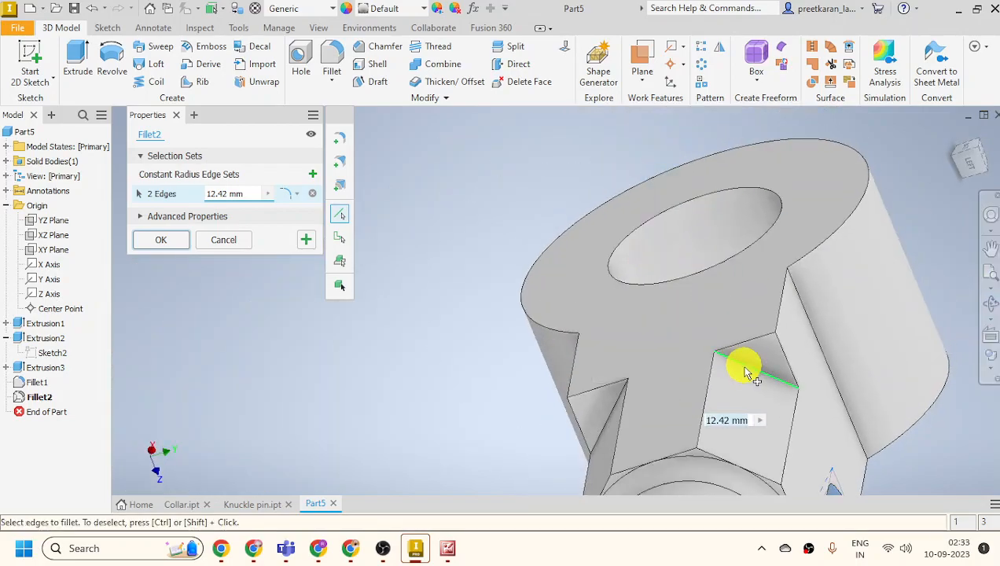
{"action": "left_click", "coordinate": [751, 369]}
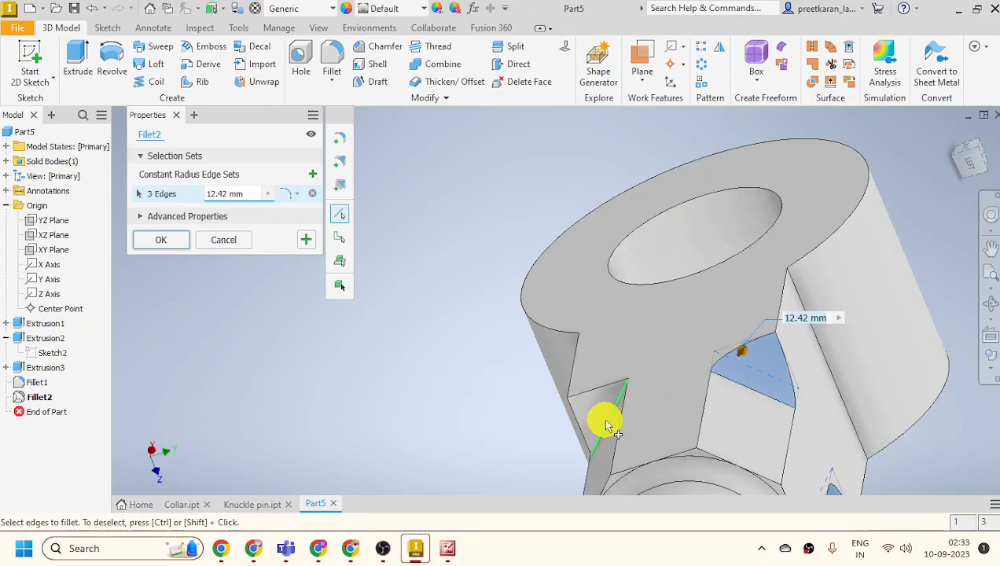
{"action": "left_click", "coordinate": [601, 420]}
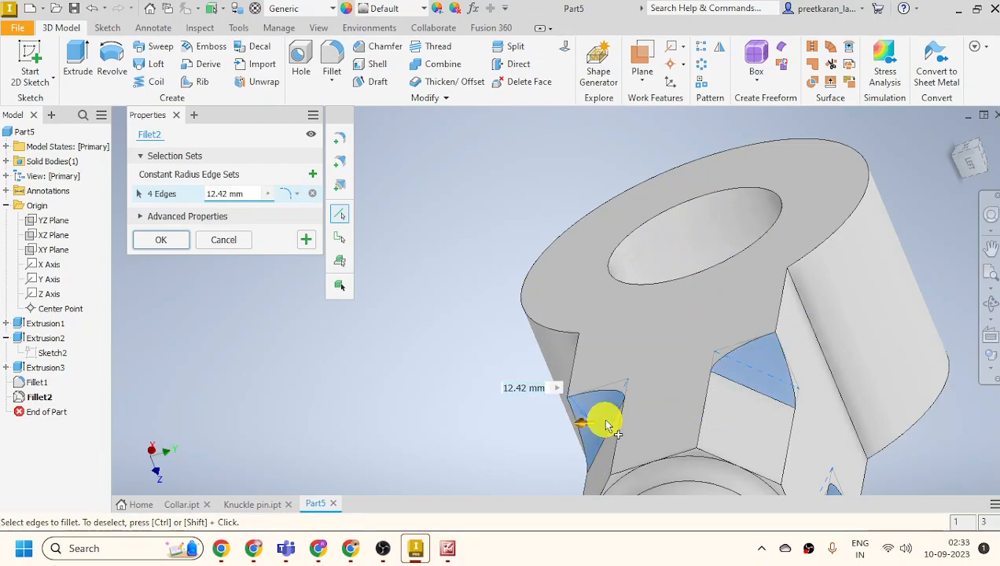
{"action": "left_click", "coordinate": [172, 240]}
Examine the filleted shoulder transitions from the left, front and angled views.
{"action": "scroll", "coordinate": [558, 384], "scroll_direction": "down", "scroll_amount": 5}
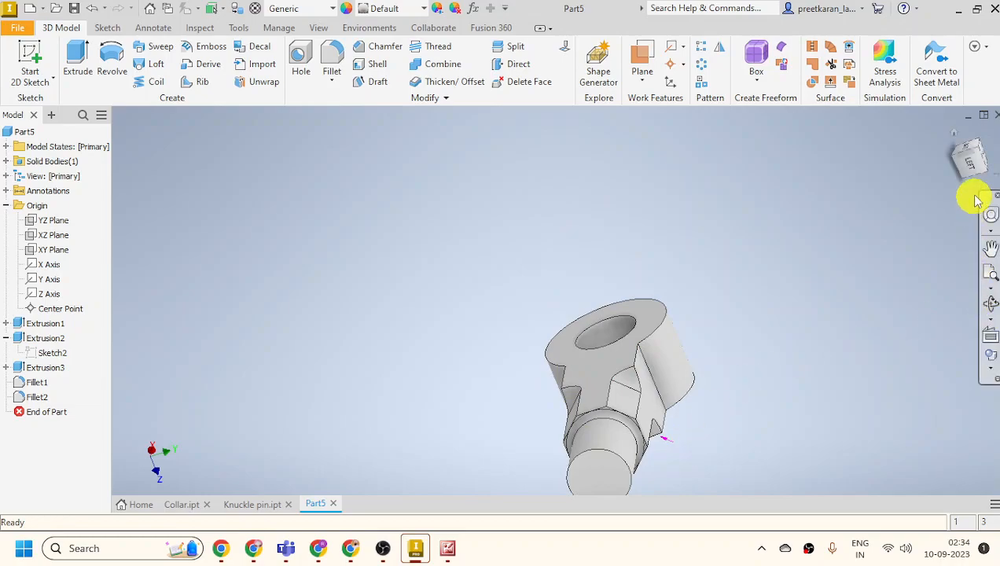
{"action": "left_click", "coordinate": [972, 159]}
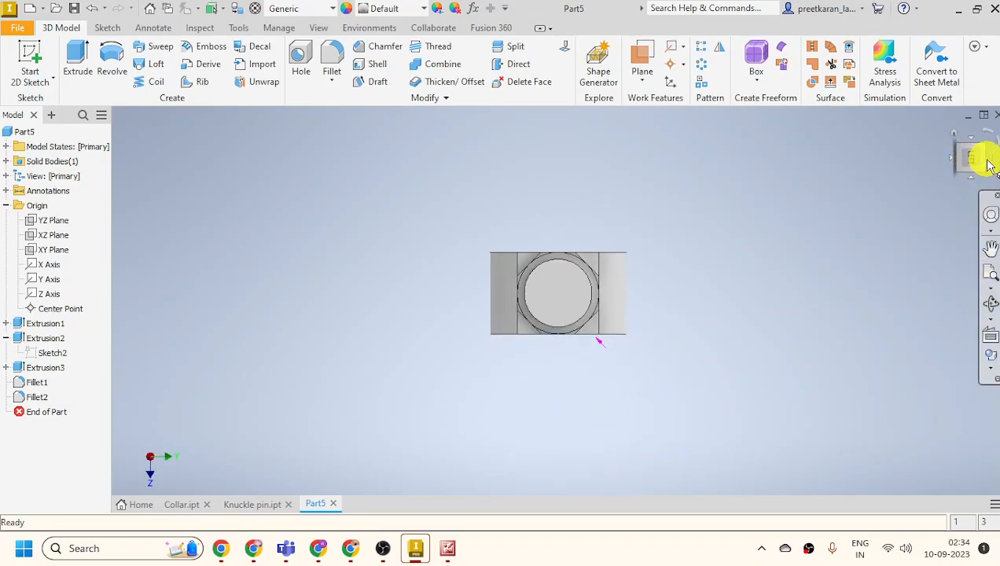
{"action": "left_click", "coordinate": [980, 135]}
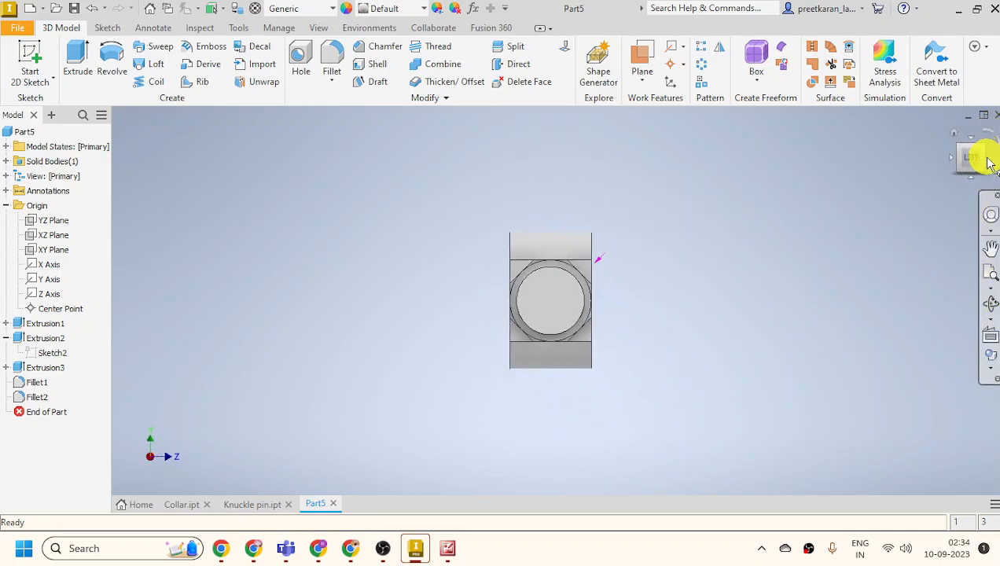
{"action": "left_click", "coordinate": [992, 161]}
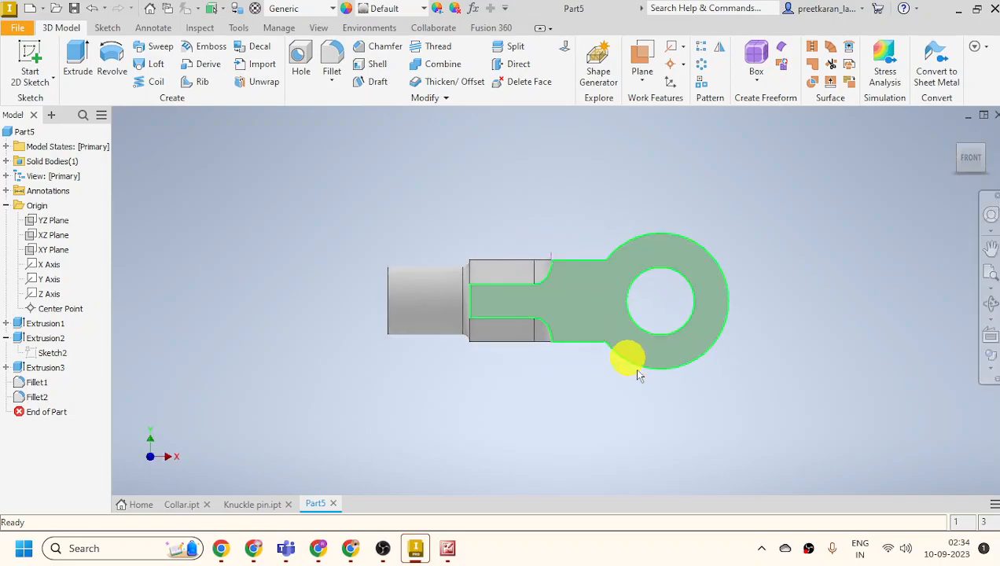
{"action": "left_click", "coordinate": [991, 303]}
{"action": "left_click_drag", "start_coordinate": [583, 353], "coordinate": [646, 404]}
{"action": "scroll", "coordinate": [596, 306], "scroll_direction": "down", "scroll_amount": 4}
{"action": "scroll", "coordinate": [581, 375], "scroll_direction": "up", "scroll_amount": 2}
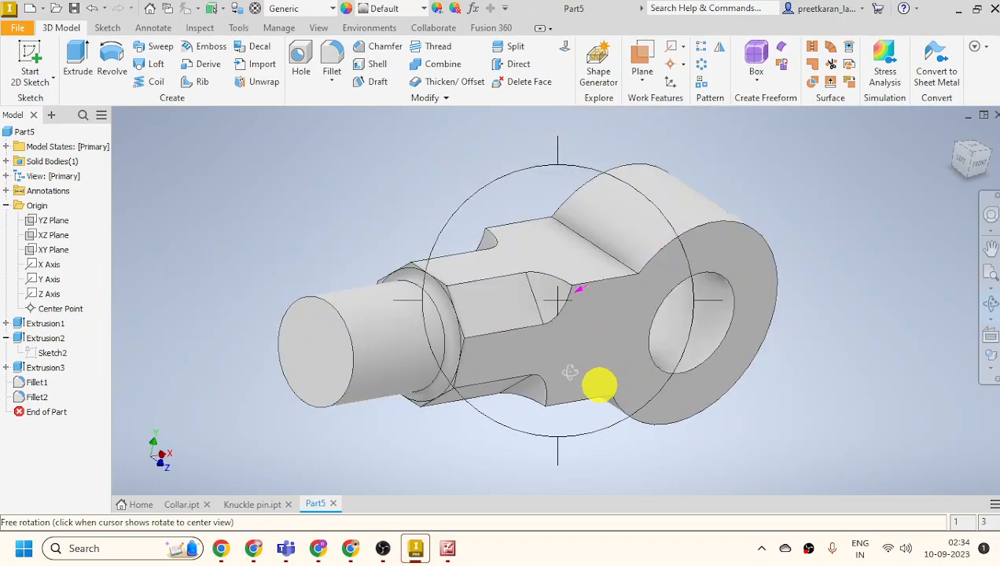
{"action": "right_click", "coordinate": [716, 330]}
{"action": "left_click", "coordinate": [773, 329]}
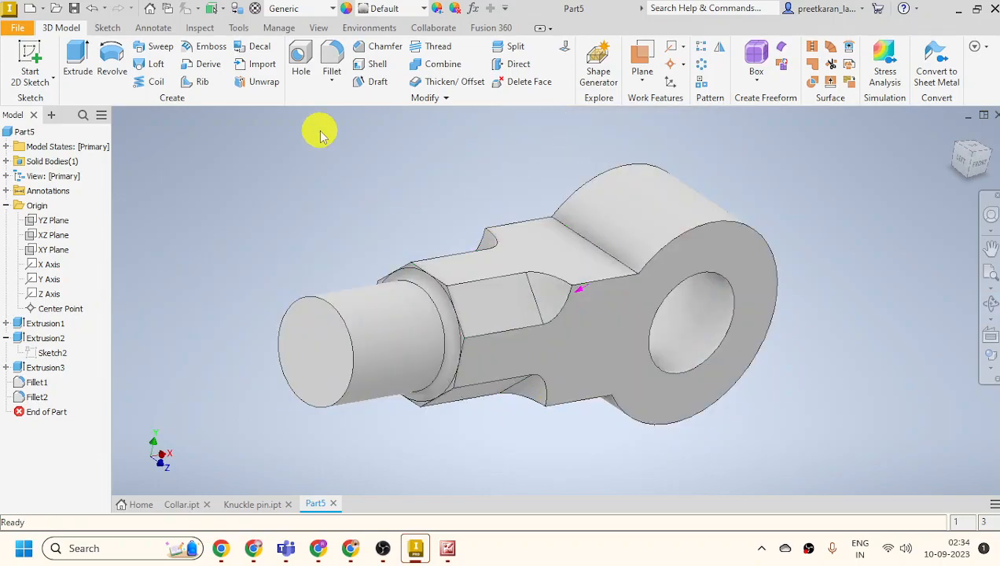
Fillet both edges where the flat arm meets the round eye with a 50 mm radius.
{"action": "left_click", "coordinate": [331, 57]}
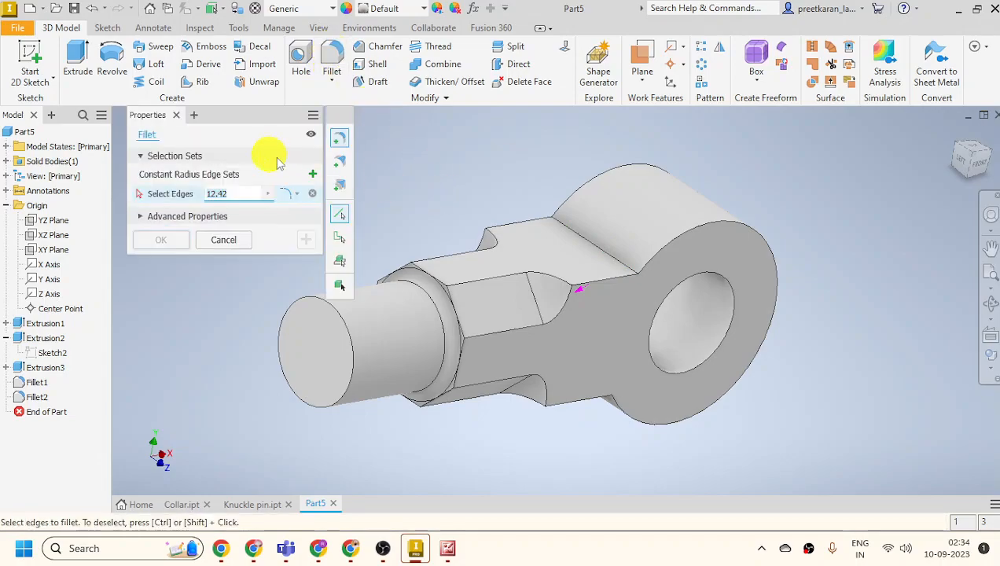
{"action": "type", "text": "50"}
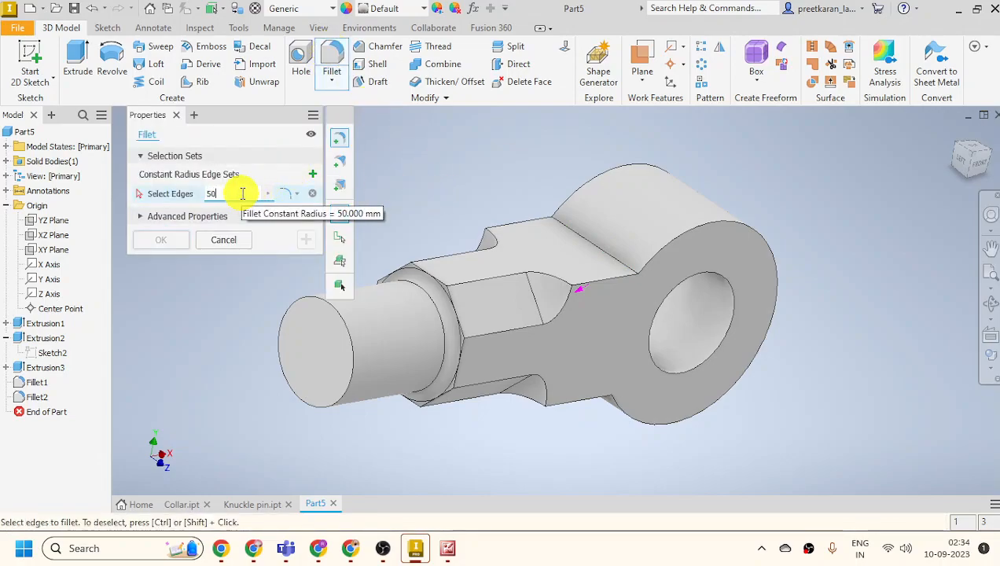
{"action": "left_click", "coordinate": [587, 238]}
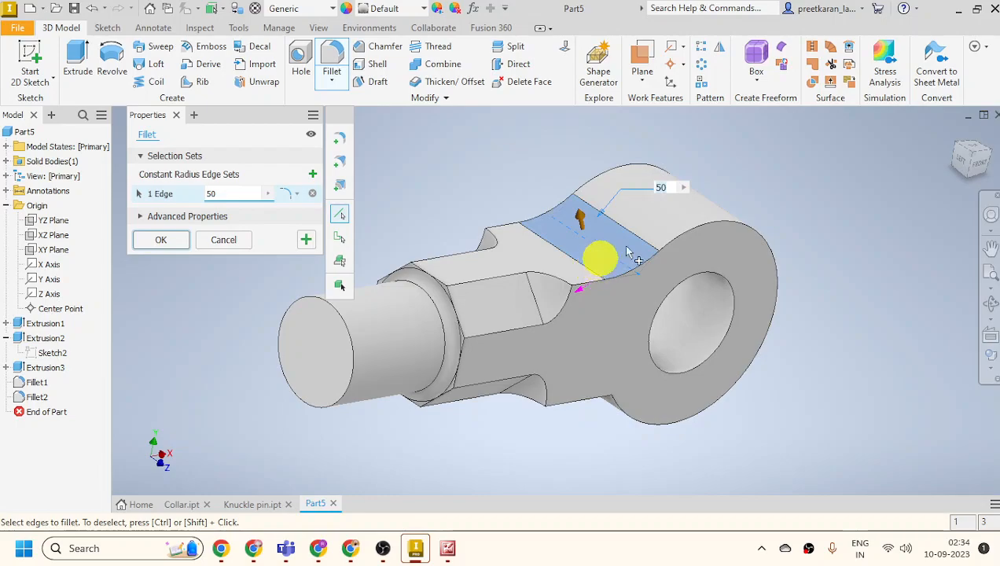
{"action": "left_click", "coordinate": [990, 302]}
{"action": "left_click_drag", "start_coordinate": [670, 409], "coordinate": [494, 303]}
{"action": "right_click", "coordinate": [551, 362]}
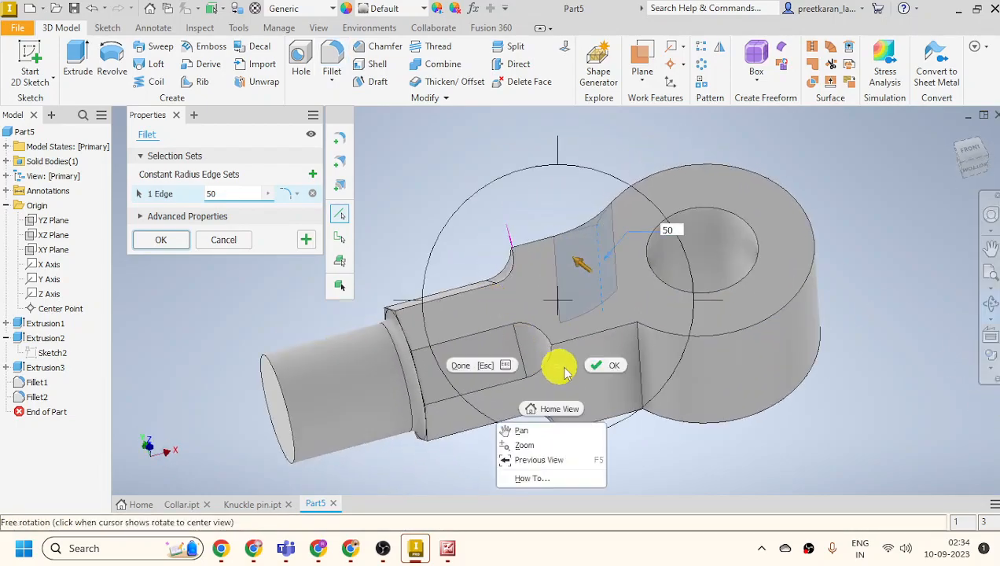
{"action": "left_click", "coordinate": [606, 363]}
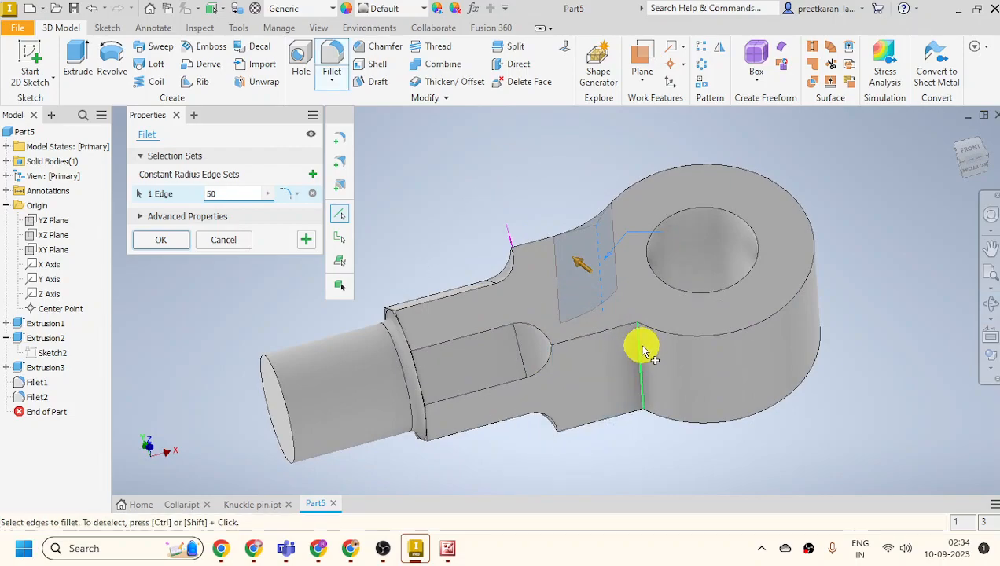
{"action": "left_click", "coordinate": [644, 353]}
{"action": "left_click", "coordinate": [161, 240]}
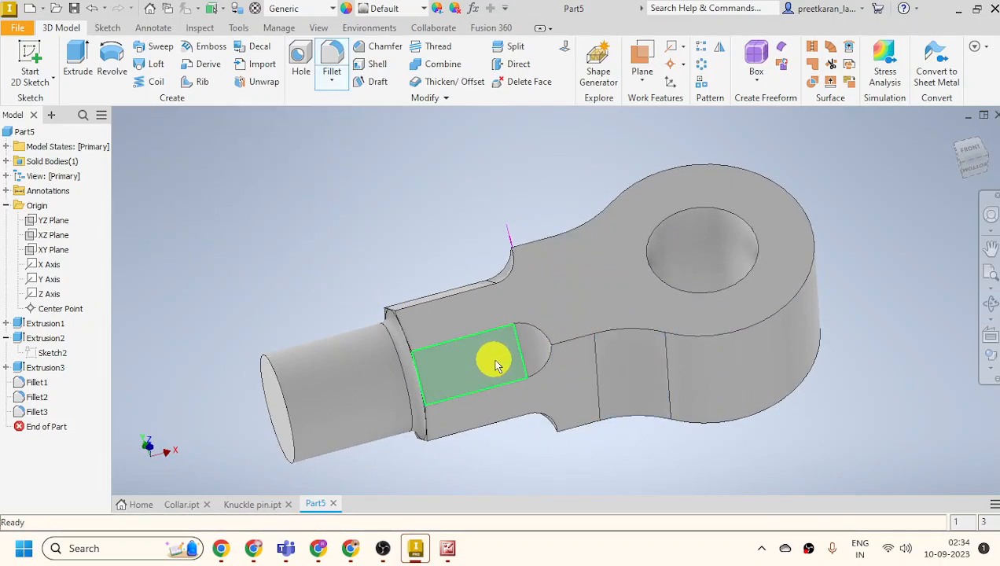
Remove the leftover distance annotation at the shoulder corner and examine the filleted eye end from an angled view.
{"action": "scroll", "coordinate": [487, 364], "scroll_direction": "down", "scroll_amount": 5}
{"action": "scroll", "coordinate": [500, 375], "scroll_direction": "up", "scroll_amount": 4}
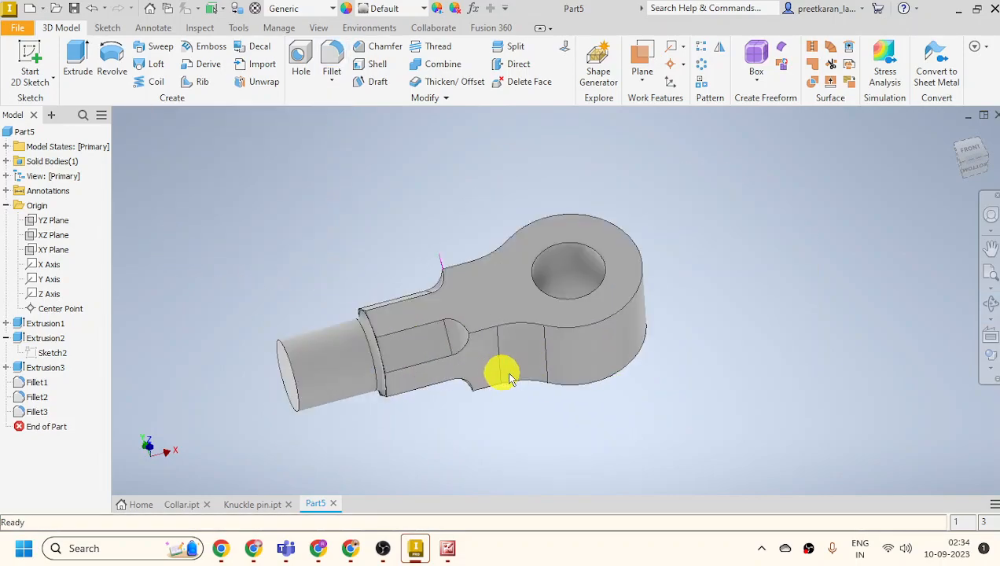
{"action": "left_click", "coordinate": [993, 305]}
{"action": "left_click_drag", "start_coordinate": [558, 339], "coordinate": [404, 426]}
{"action": "scroll", "coordinate": [402, 441], "scroll_direction": "up", "scroll_amount": 4}
{"action": "right_click", "coordinate": [759, 374]}
{"action": "key", "text": "Escape"}
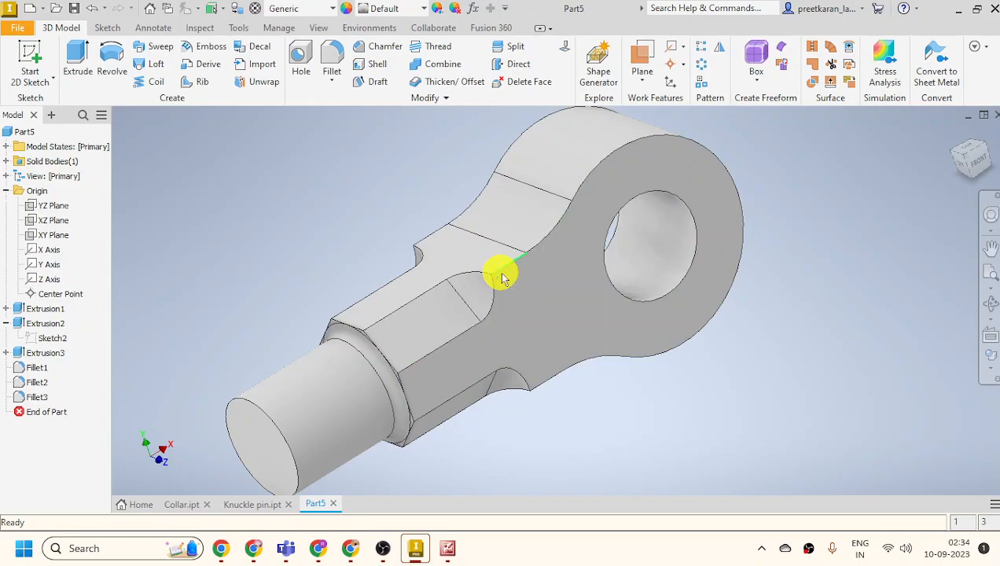
{"action": "scroll", "coordinate": [620, 317], "scroll_direction": "down", "scroll_amount": 3}
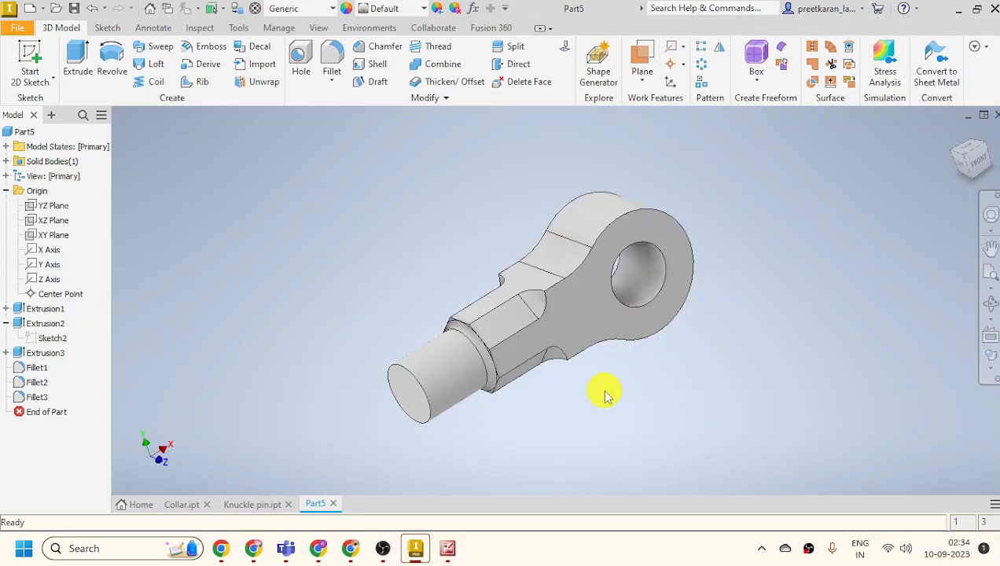
{"action": "scroll", "coordinate": [602, 397], "scroll_direction": "up", "scroll_amount": 3}
{"action": "scroll", "coordinate": [601, 424], "scroll_direction": "down", "scroll_amount": 2}
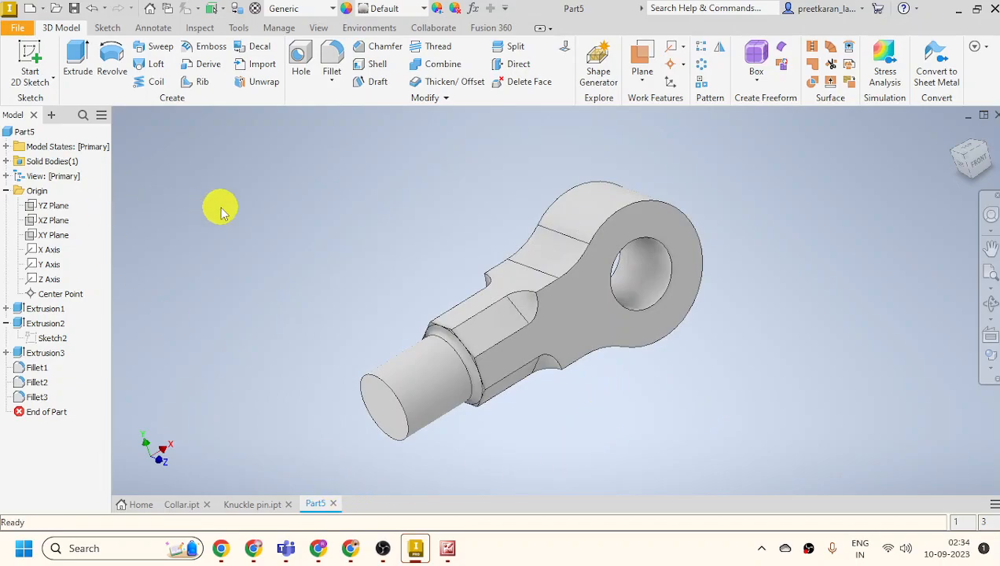
Check the part's name in the reference drawing and save the part as Eye End in the Knuckle Joint folder.
{"action": "key", "text": "ctrl+s"}
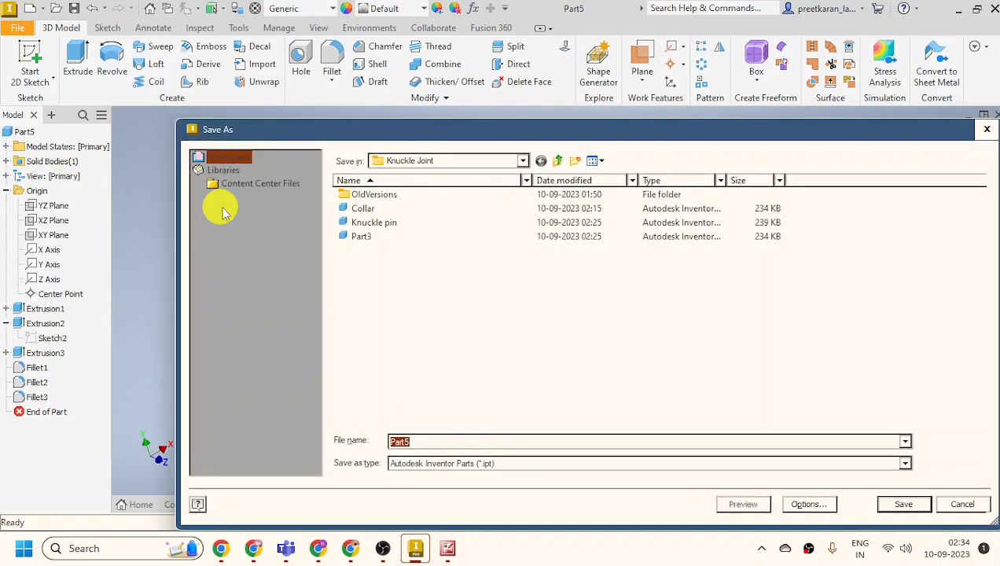
{"action": "left_click", "coordinate": [447, 549]}
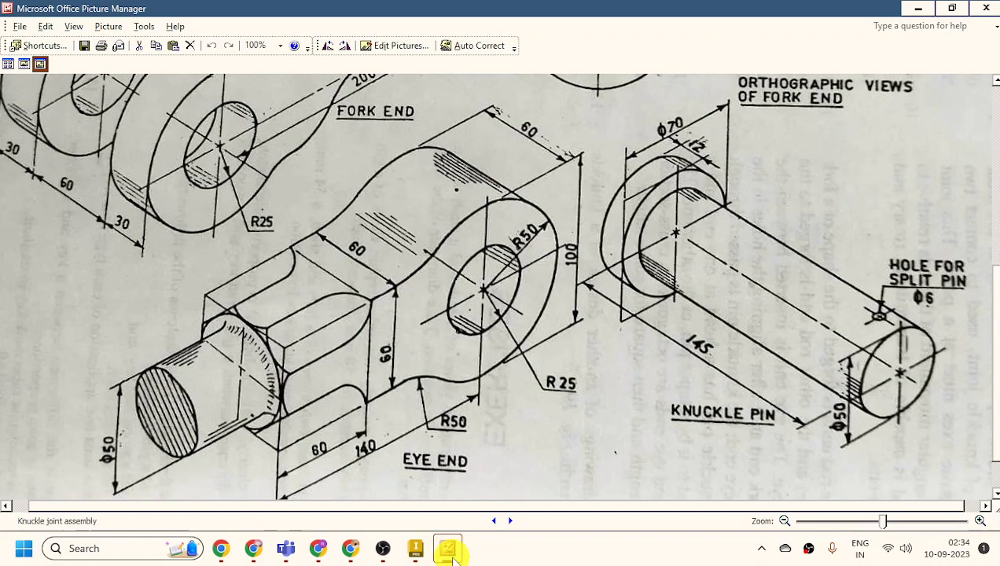
{"action": "left_click", "coordinate": [448, 550]}
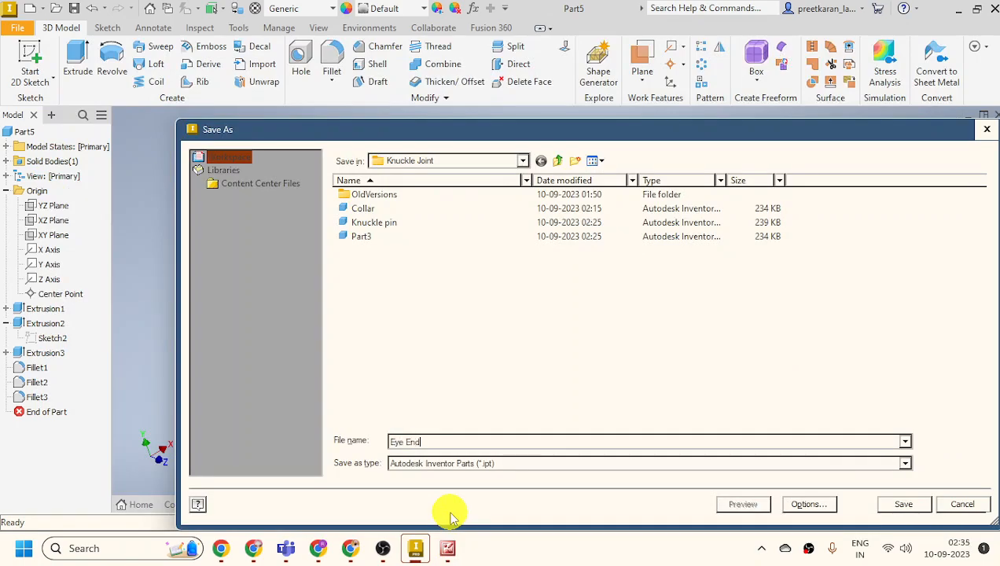
{"action": "type", "text": "Eye End"}
{"action": "left_click", "coordinate": [905, 504]}
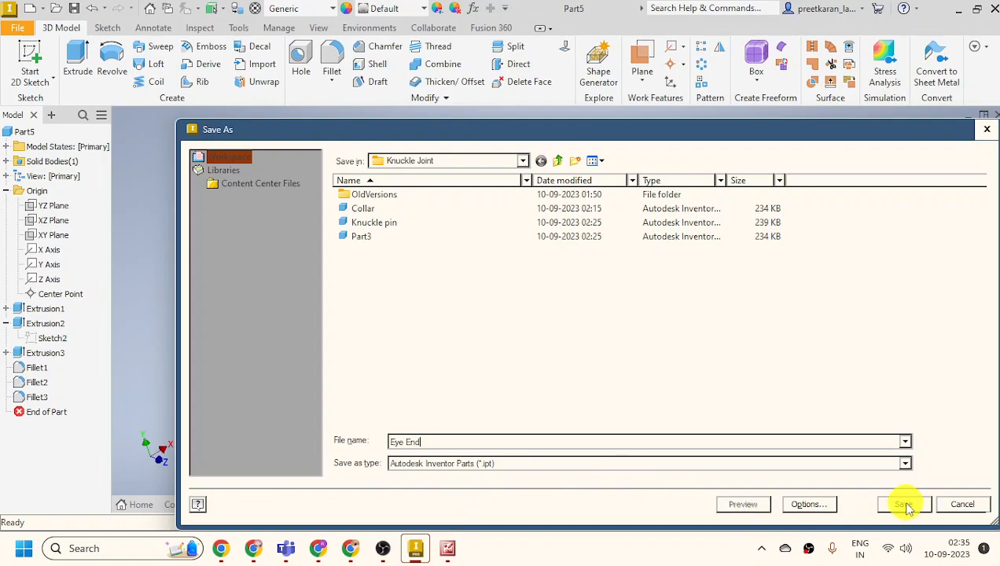